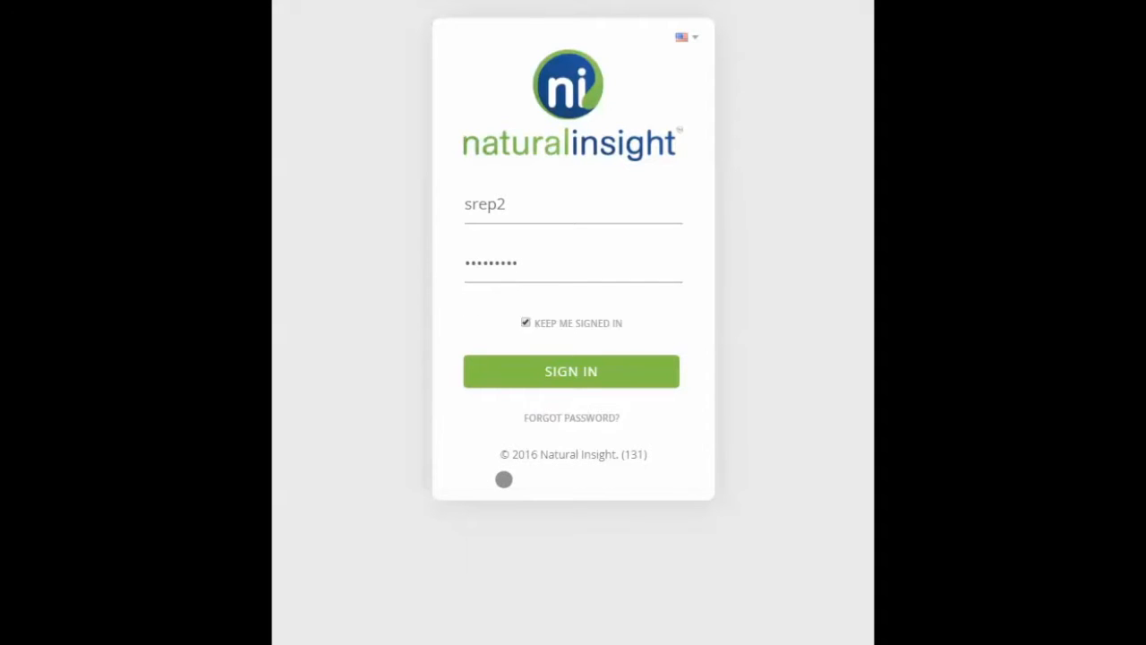
# Check the password reset option, sign in with the filled-in credentials, and accept the South49 Solutions Terms and Conditions.
pyautogui.click(563, 418)
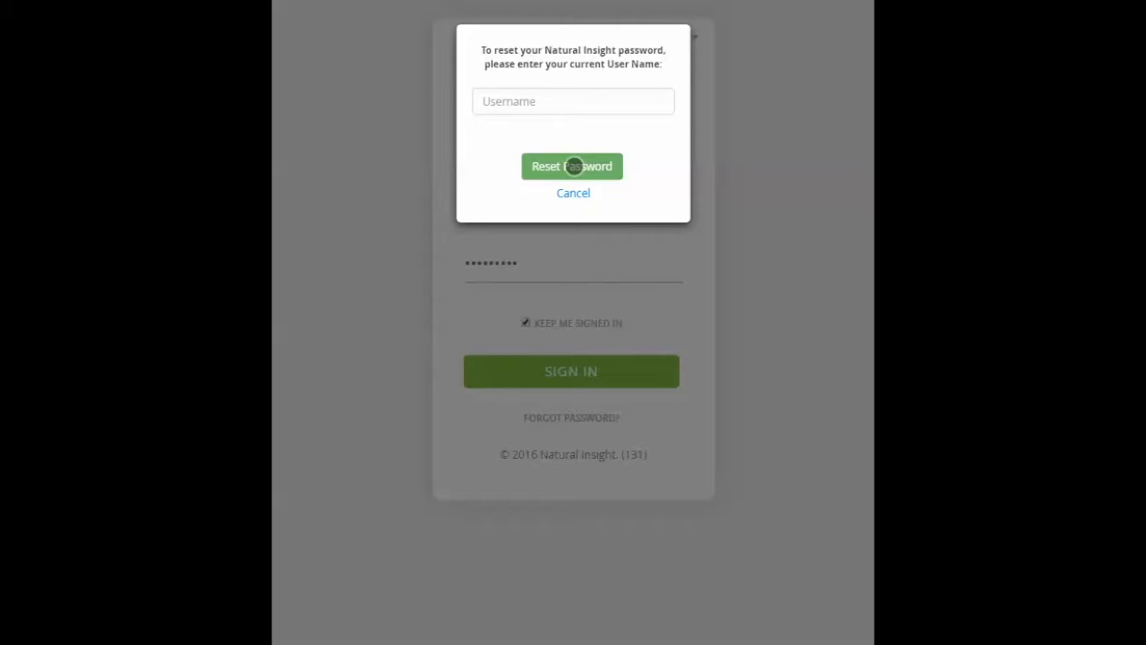
pyautogui.click(424, 472)
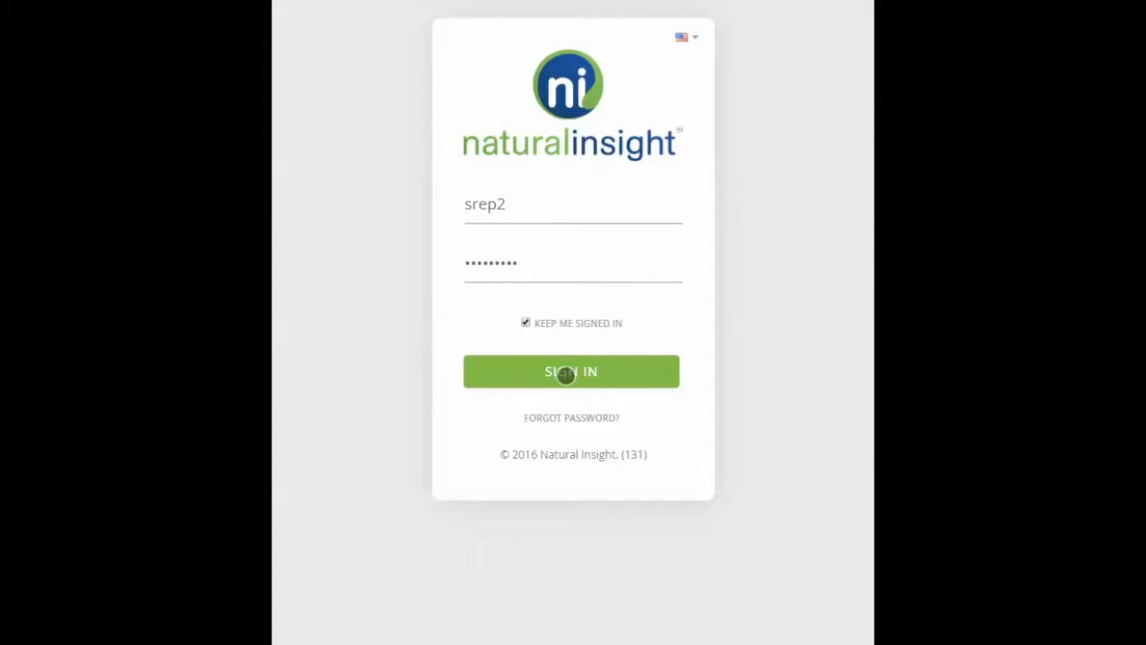
pyautogui.click(565, 376)
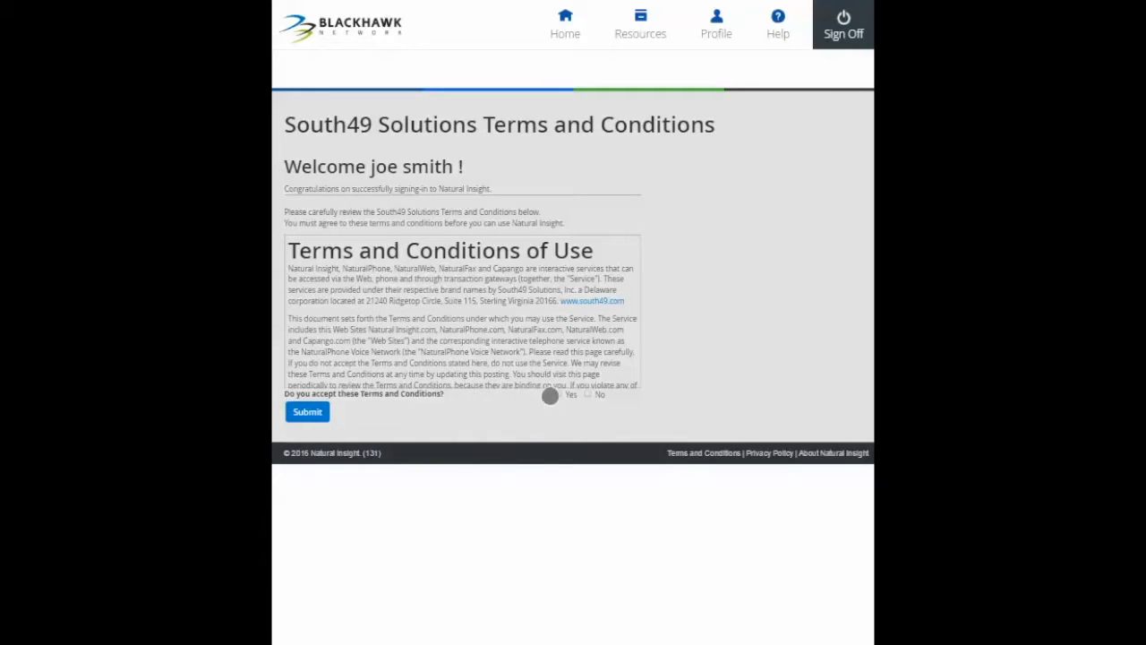
pyautogui.click(307, 411)
pyautogui.click(307, 187)
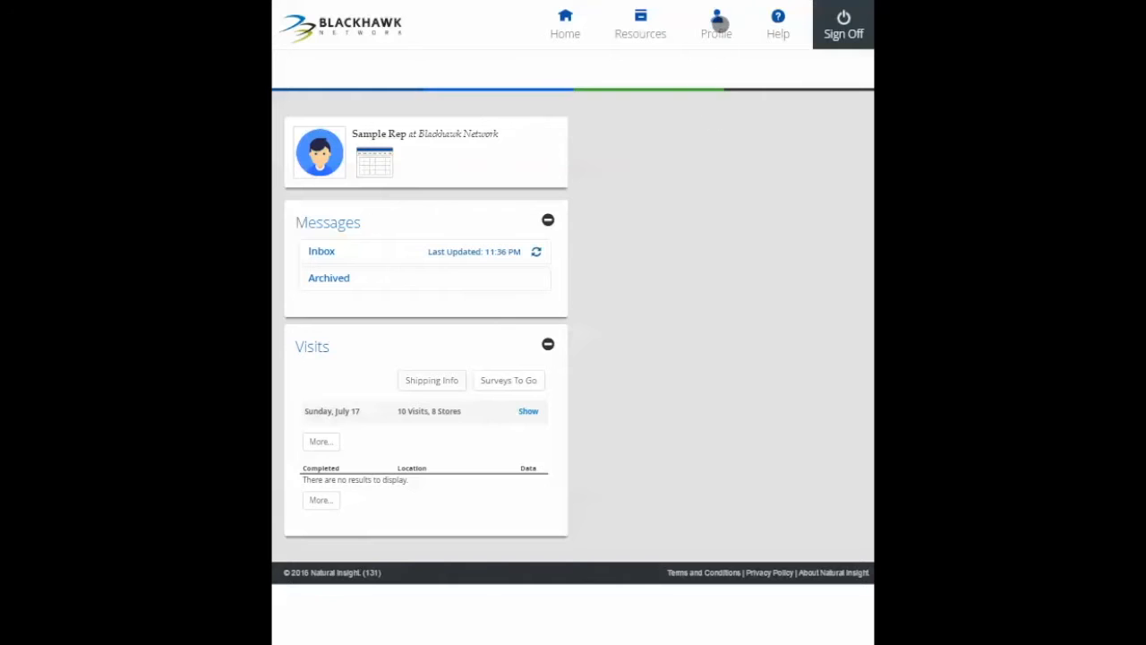
# Open the employee profile and review its base, pay, store, address and geocode information.
pyautogui.click(720, 22)
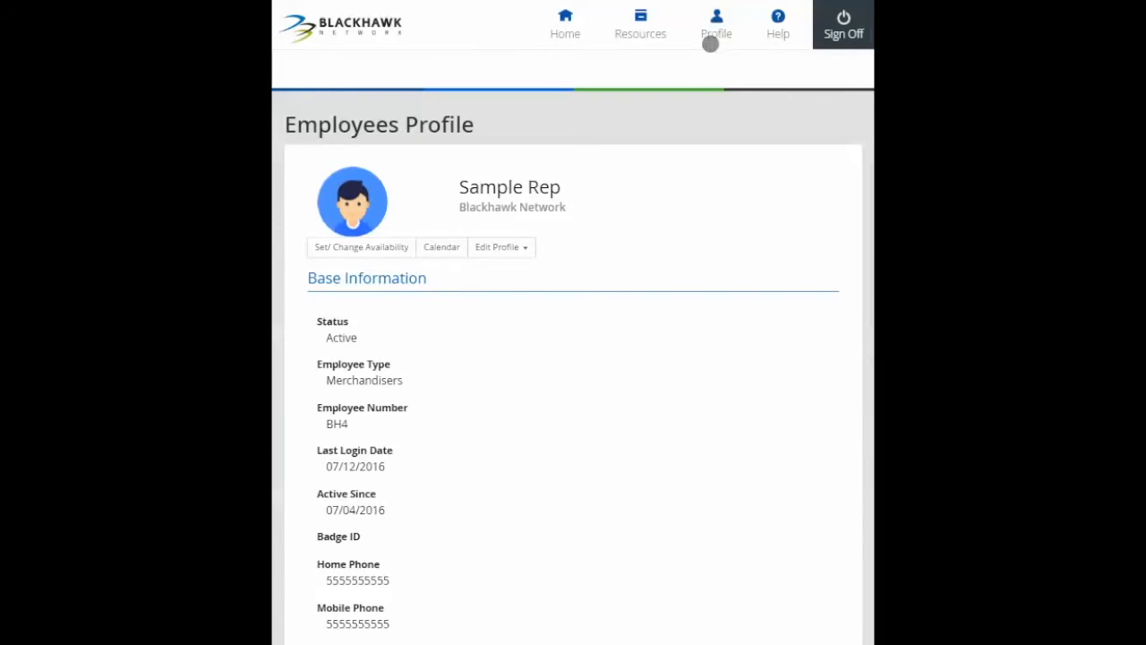
pyautogui.scroll(-10, 570, 343)
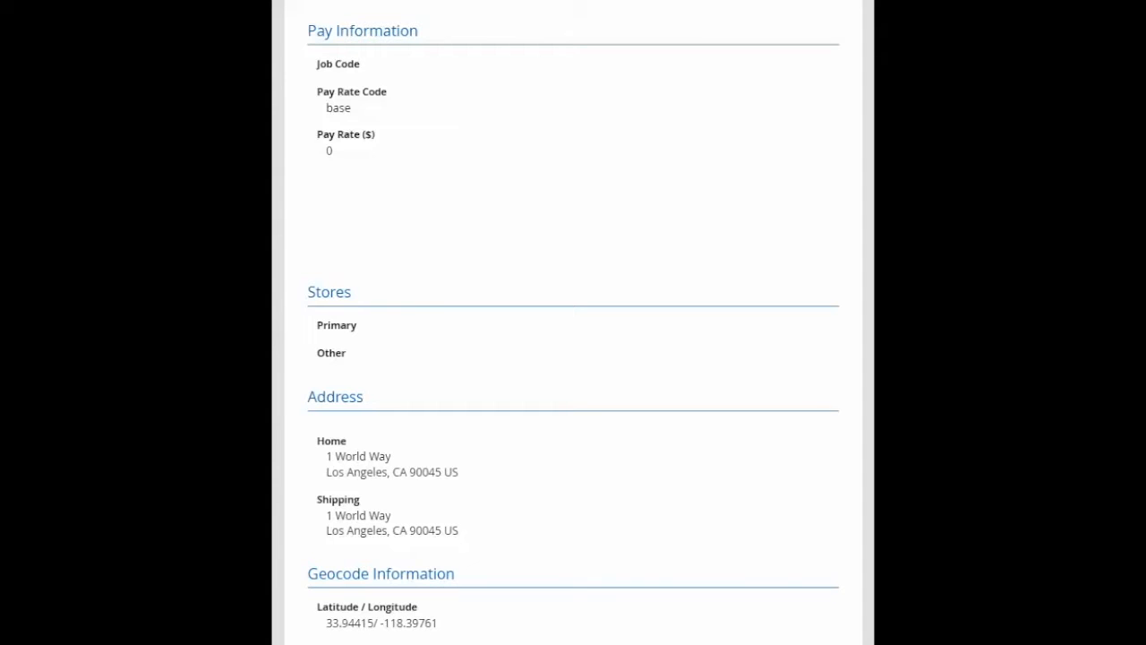
pyautogui.moveTo(504, 563); pyautogui.dragTo(504, 548)
pyautogui.scroll(10, 504, 548)
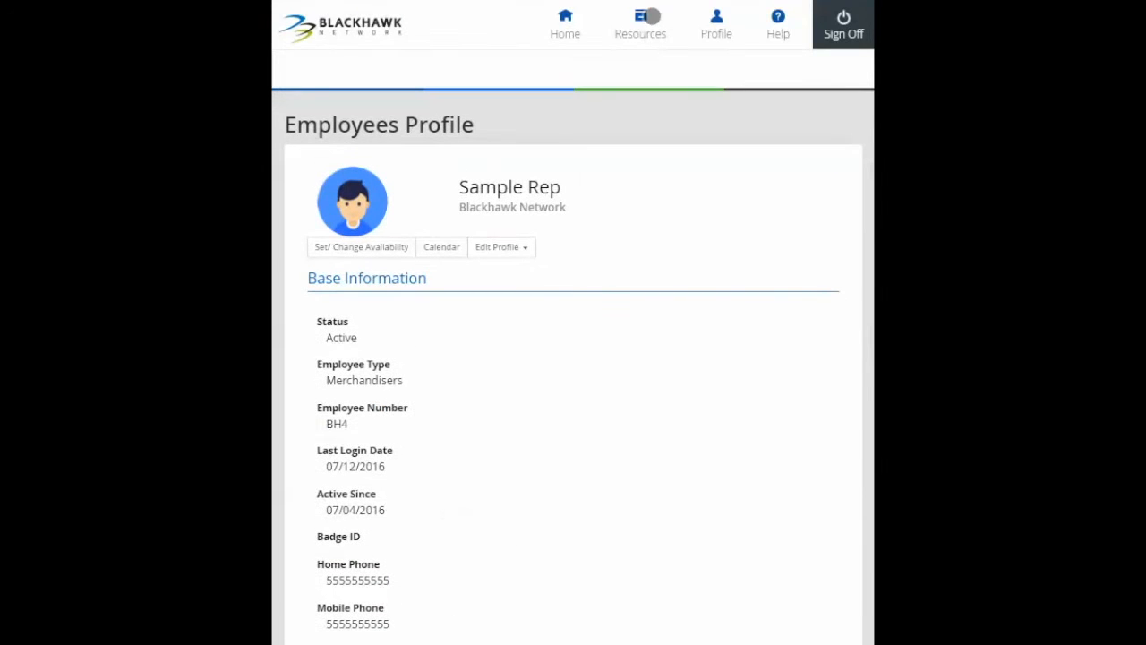
# View the Training Materials section on the Resources page, then return to the home page.
pyautogui.click(643, 17)
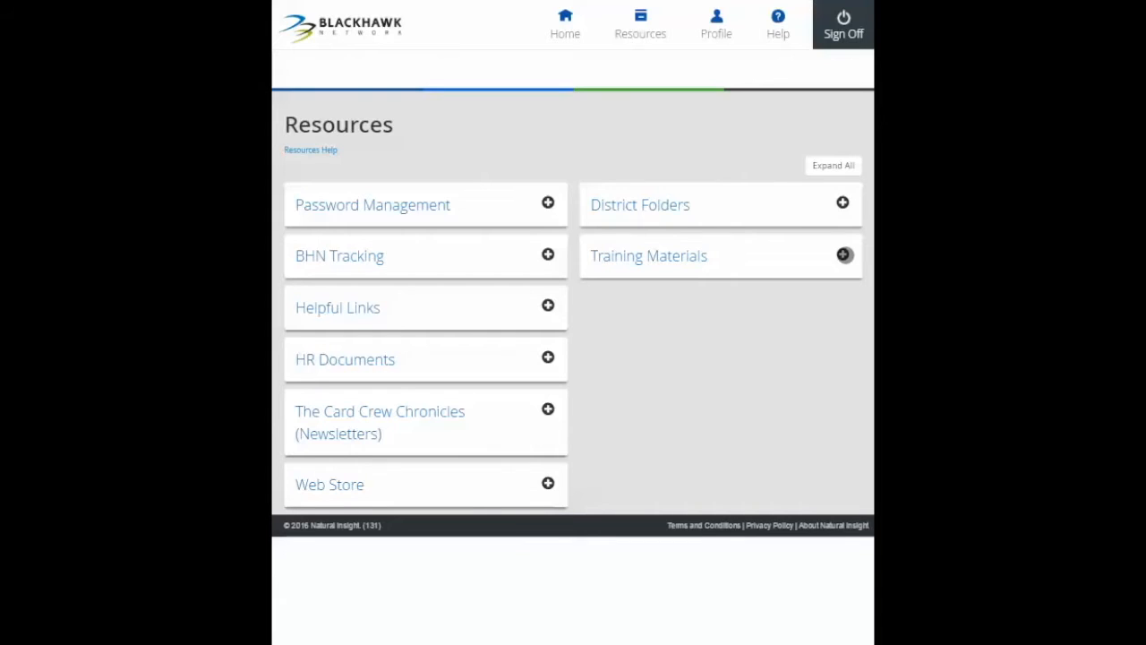
pyautogui.click(845, 255)
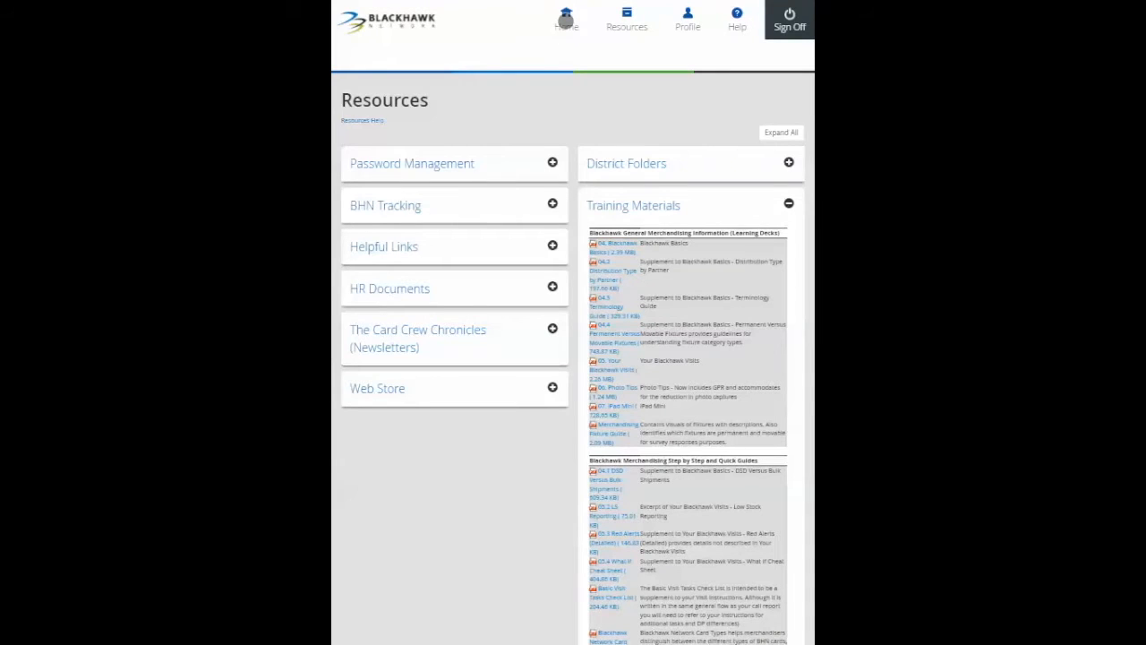
pyautogui.click(566, 19)
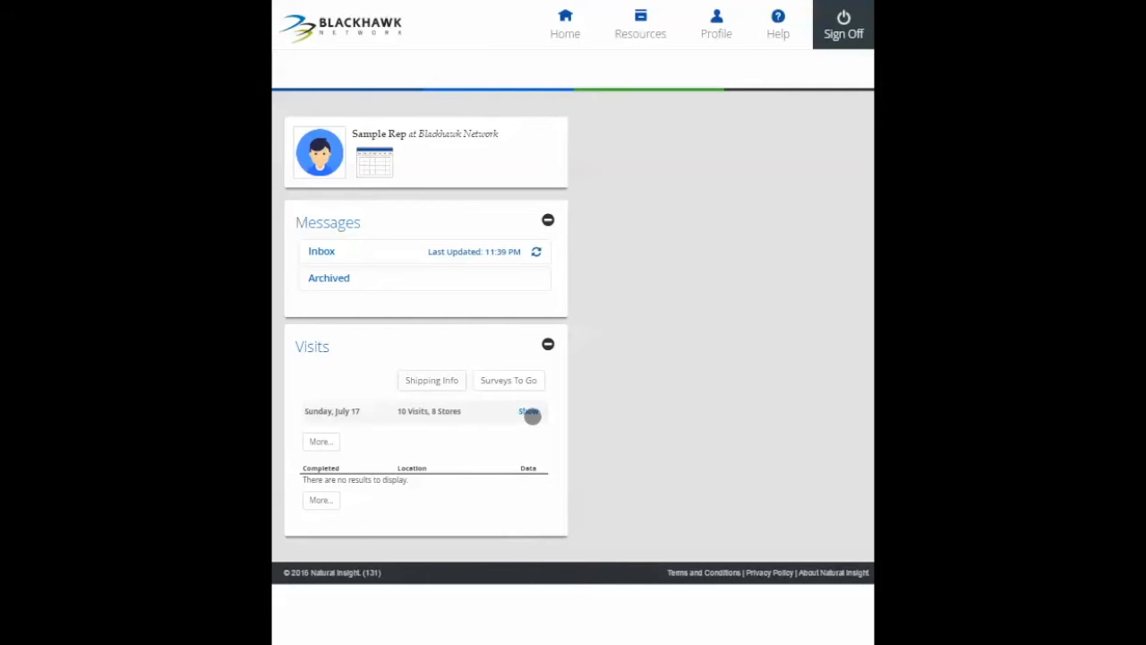
# Open the reschedule form for the STAPLES (# 228) visit on Sunday, July 17, 12:00 AM - 1:00 AM.
pyautogui.click(530, 410)
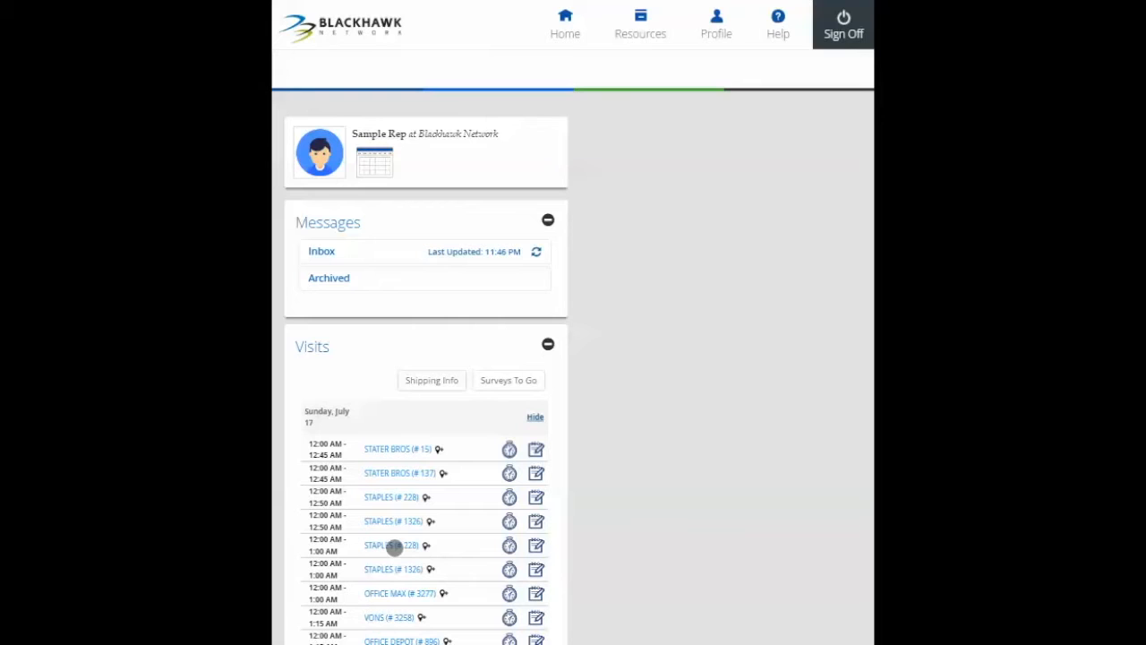
pyautogui.click(394, 546)
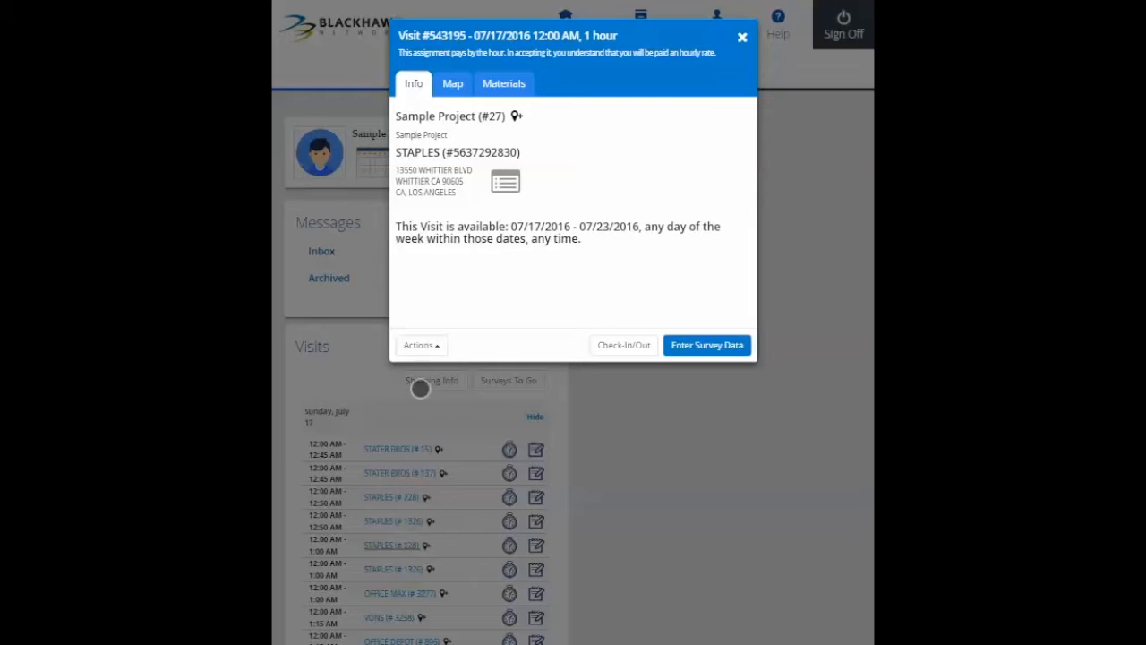
pyautogui.click(432, 346)
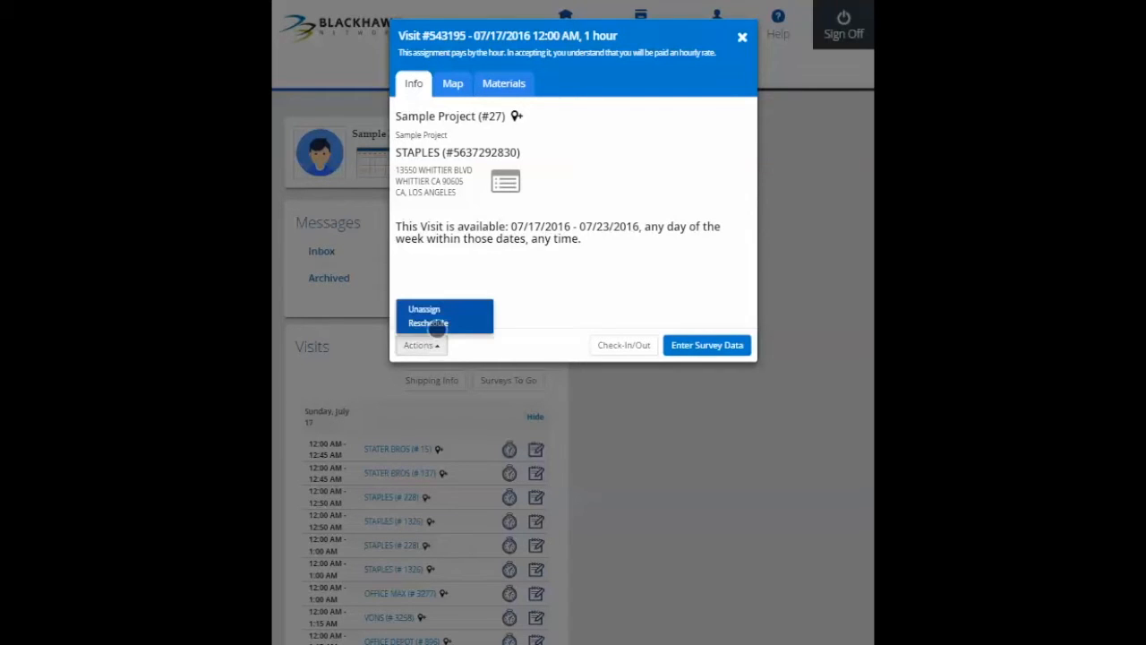
pyautogui.click(443, 323)
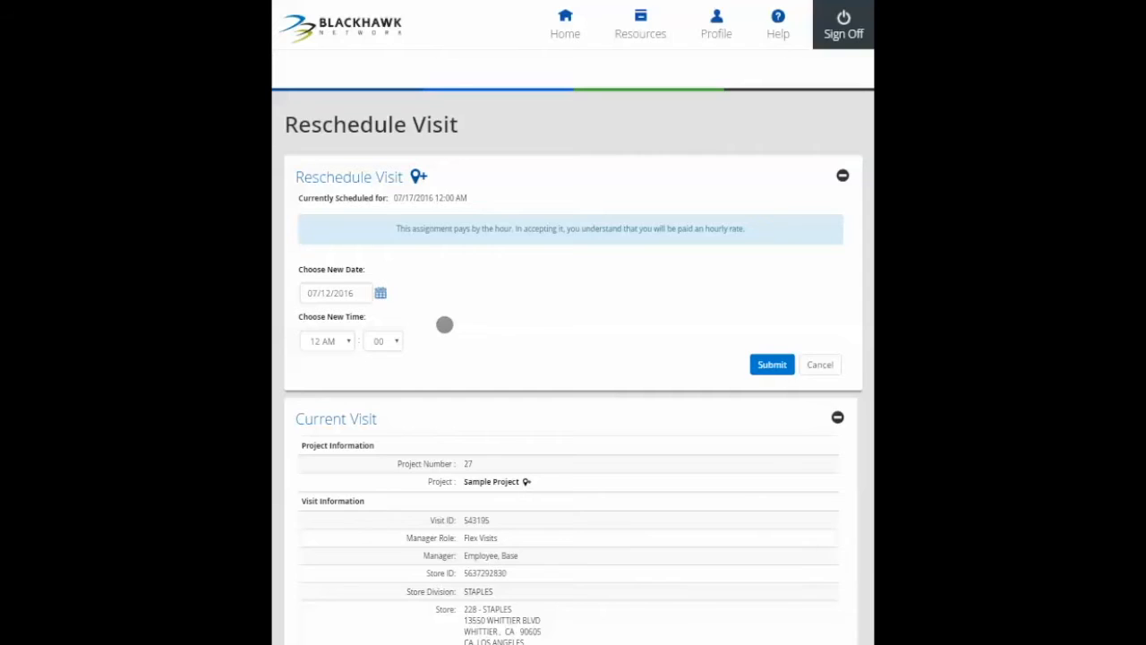
pyautogui.scroll(-2, 445, 324)
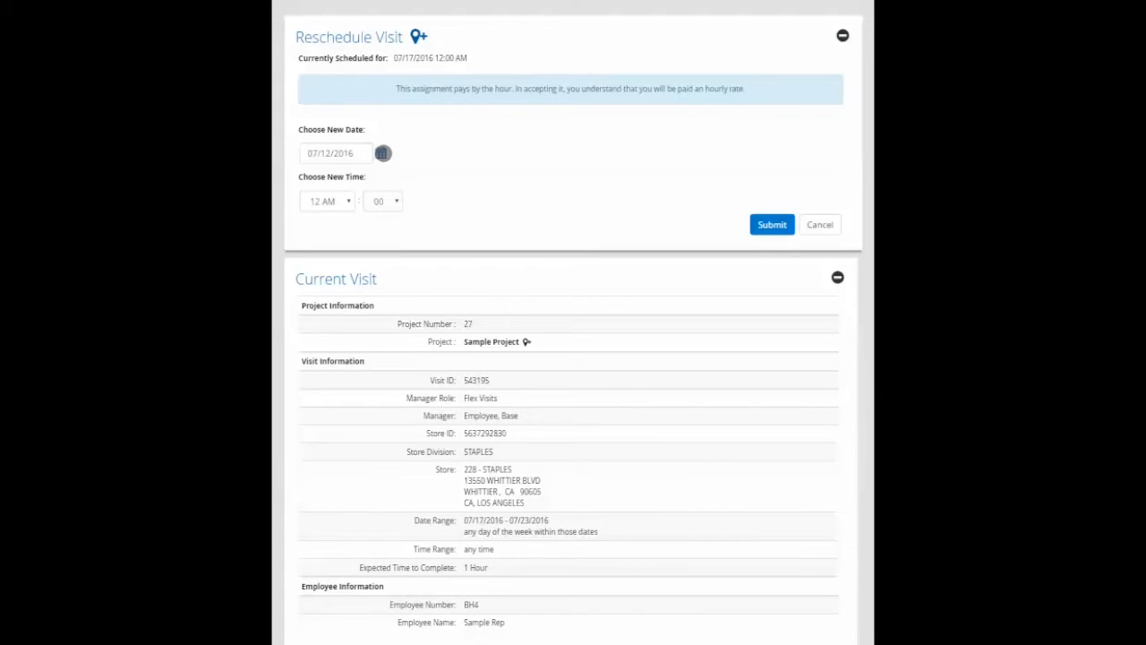
# Reschedule the STAPLES visit to 07/19/2016 at 2 PM and apply the proposed bundled schedule to the other visits.
pyautogui.click(382, 153)
pyautogui.click(364, 260)
pyautogui.click(348, 200)
pyautogui.click(328, 351)
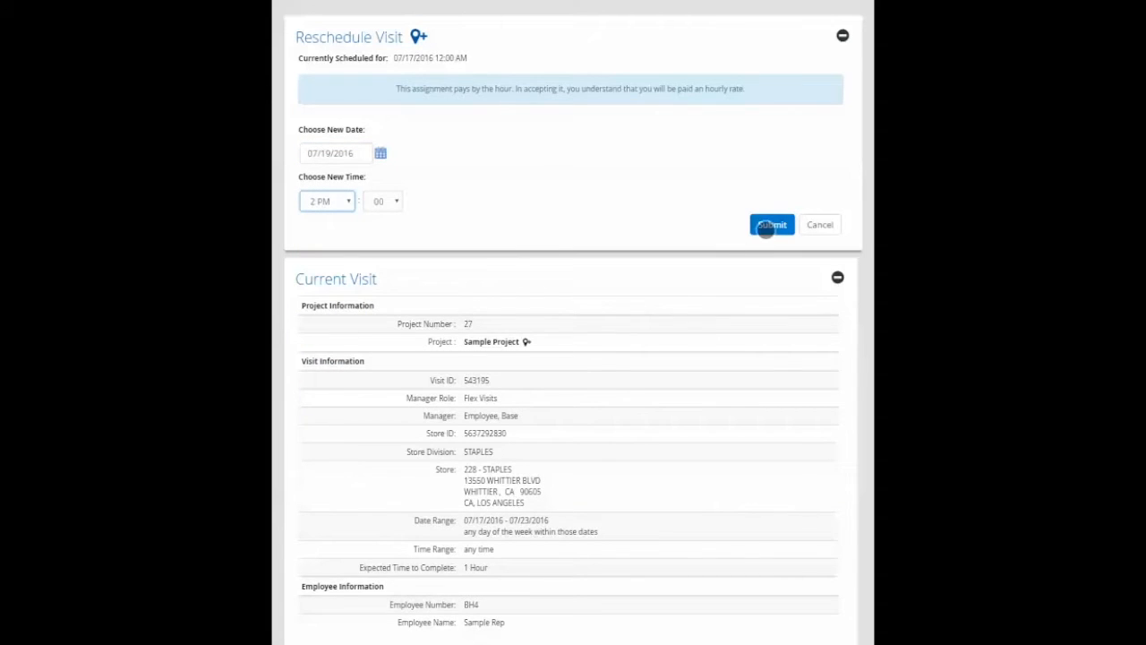
pyautogui.click(768, 224)
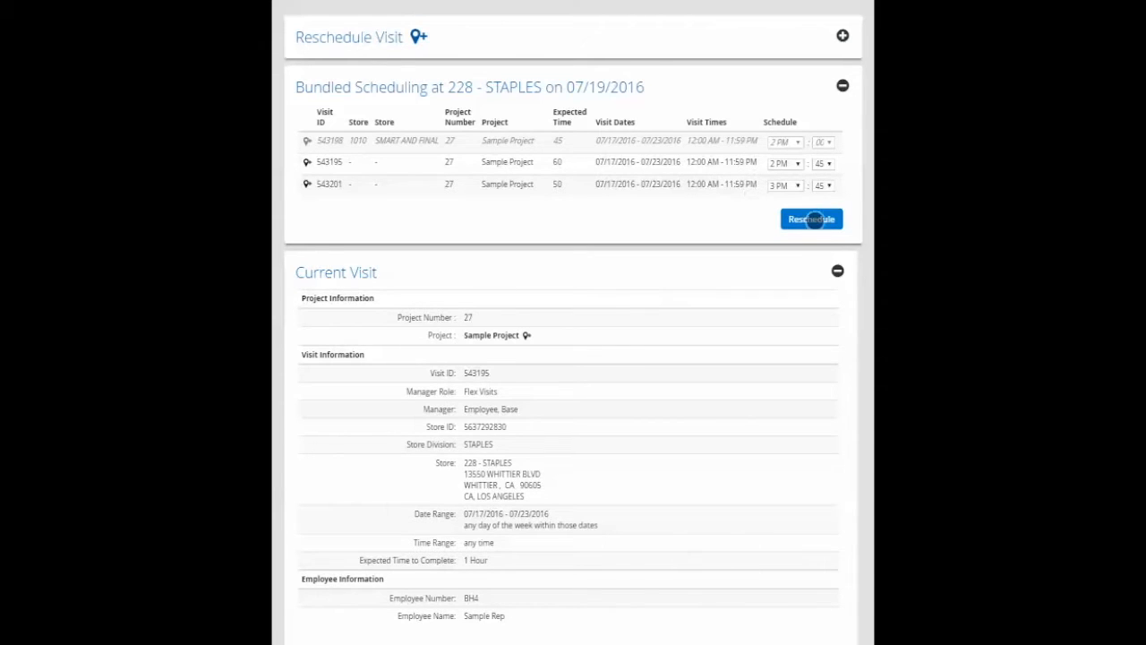
pyautogui.click(813, 219)
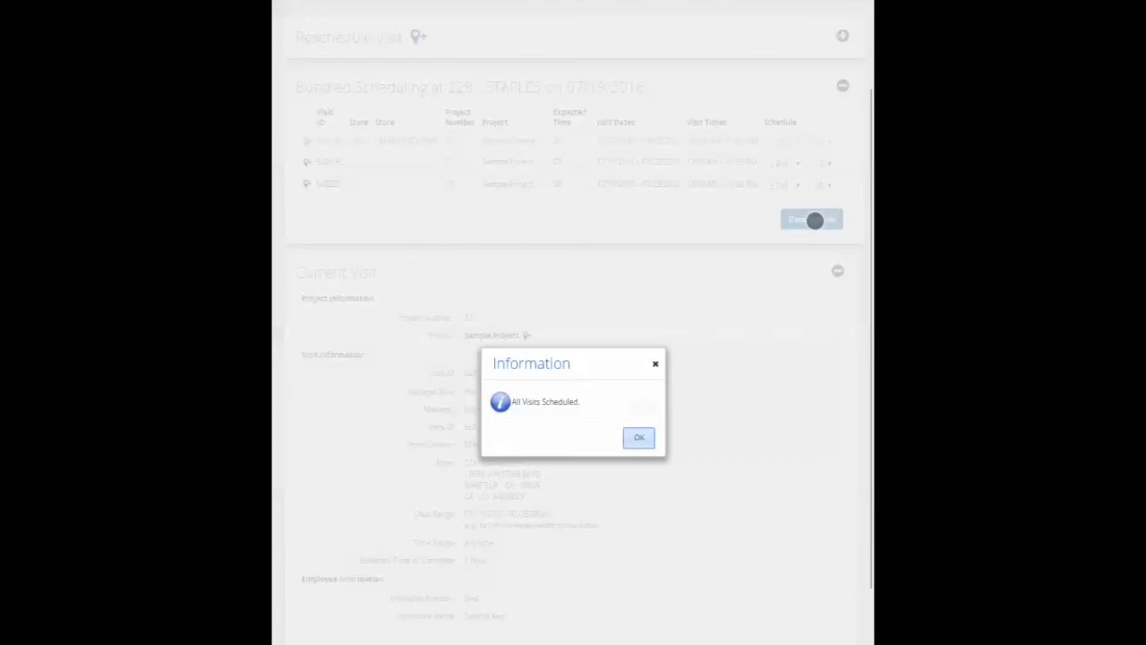
pyautogui.click(639, 437)
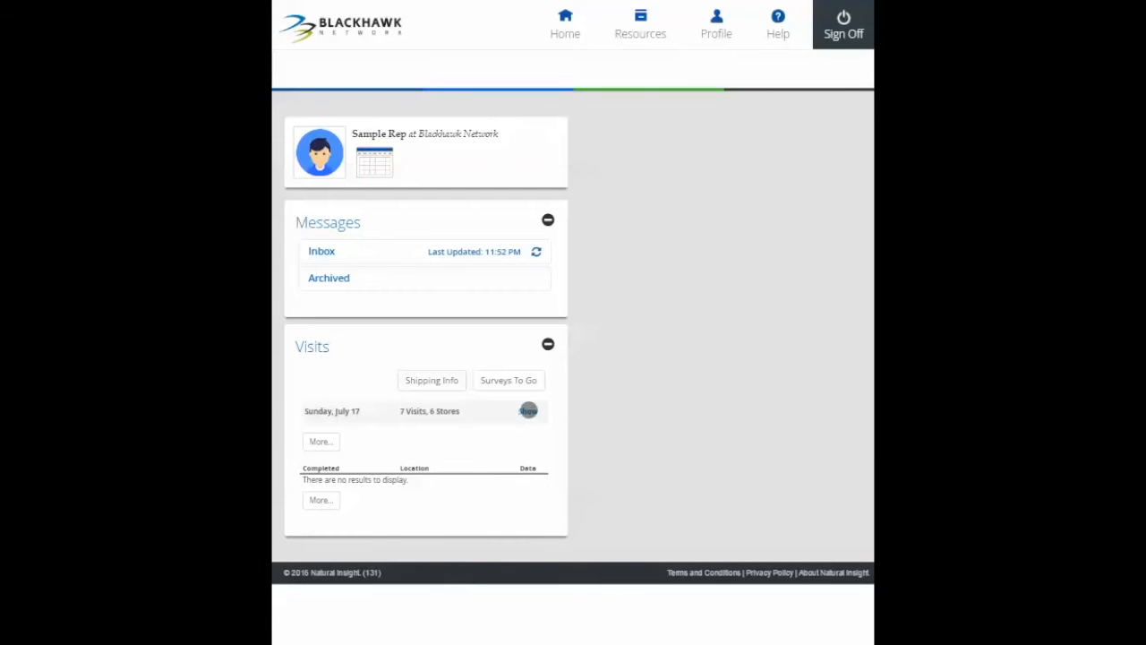
# Open the visit calendar for July 2016 and check which calendar view ranges are available.
pyautogui.click(528, 410)
pyautogui.click(375, 160)
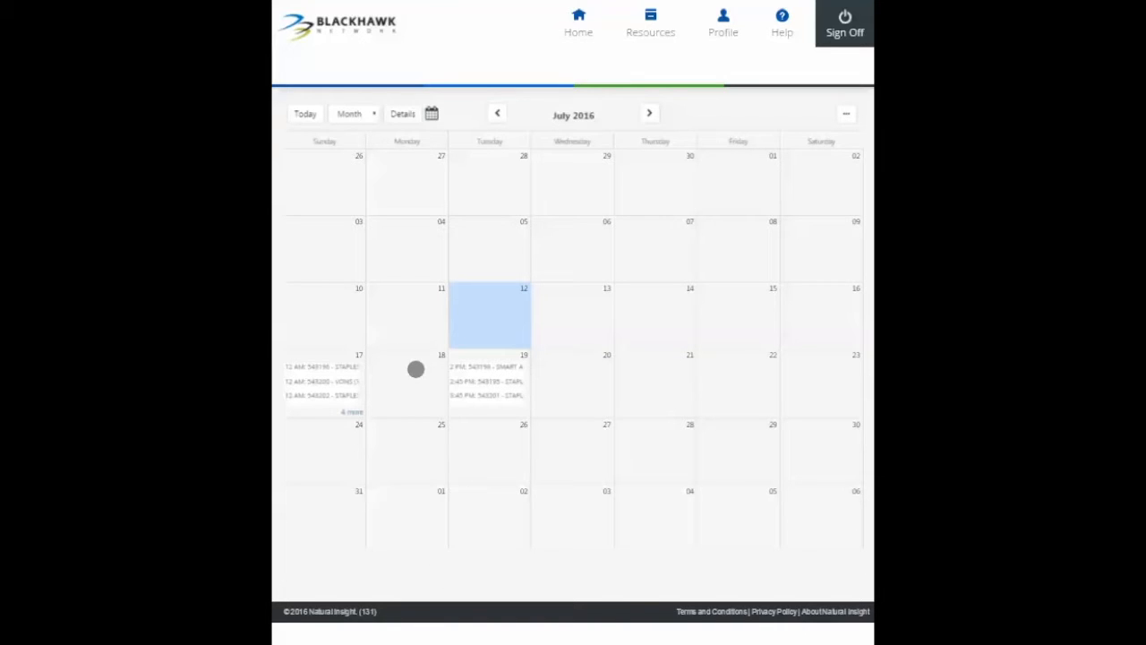
pyautogui.click(370, 113)
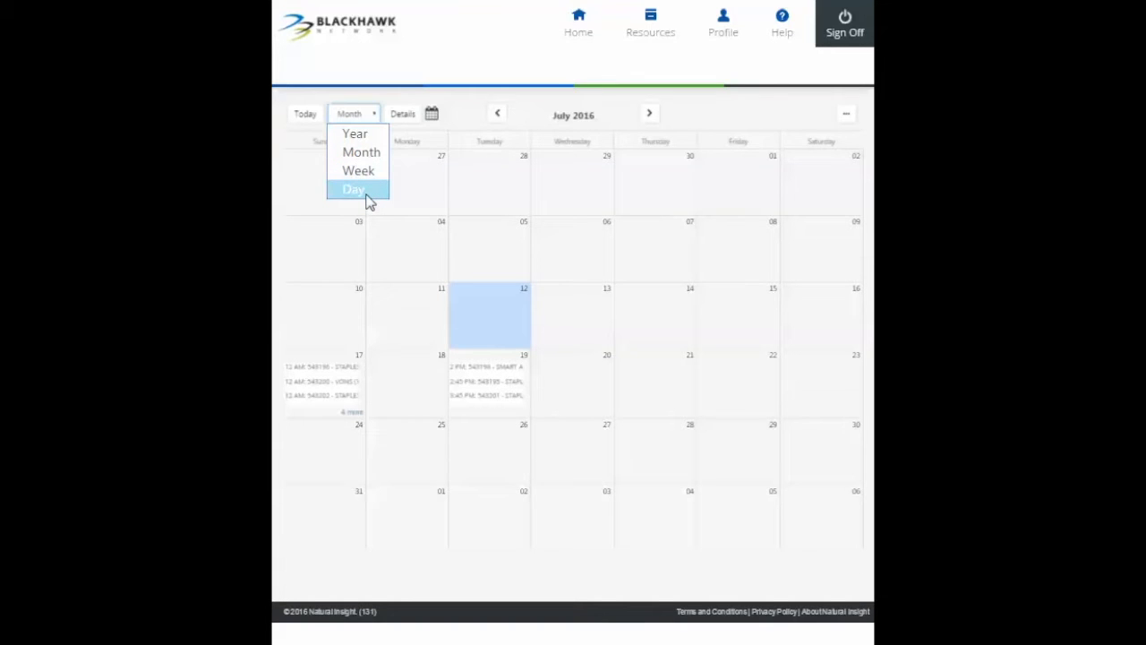
pyautogui.click(388, 380)
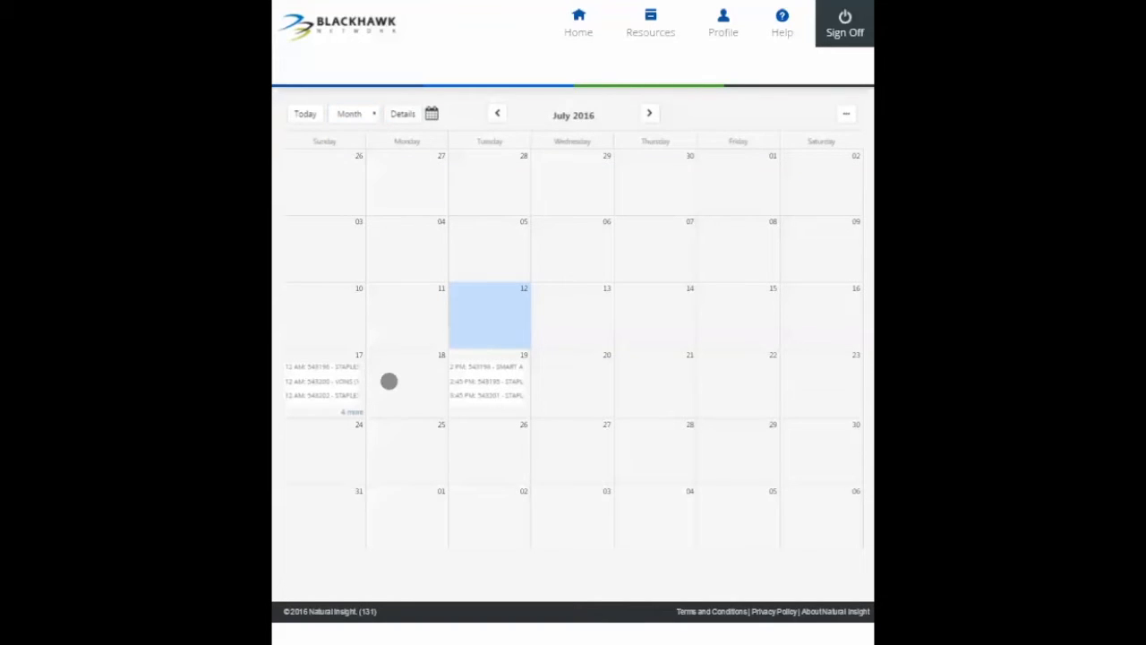
# Open the first STAPLES visit on July 17 from the calendar and choose to reschedule it.
pyautogui.click(341, 366)
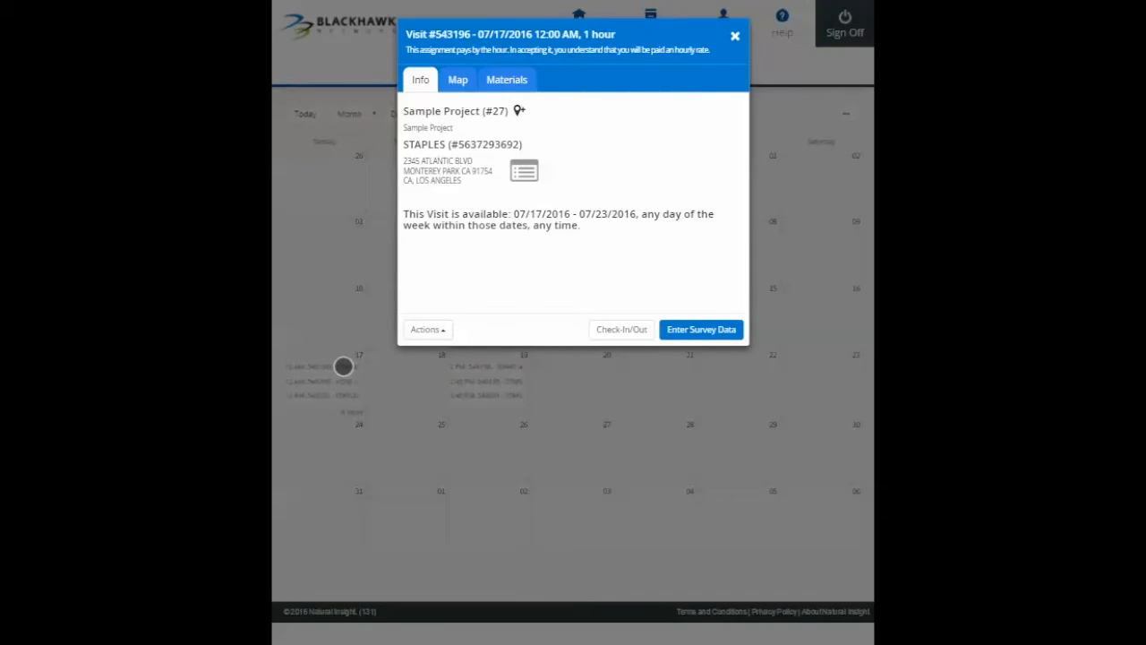
pyautogui.click(434, 329)
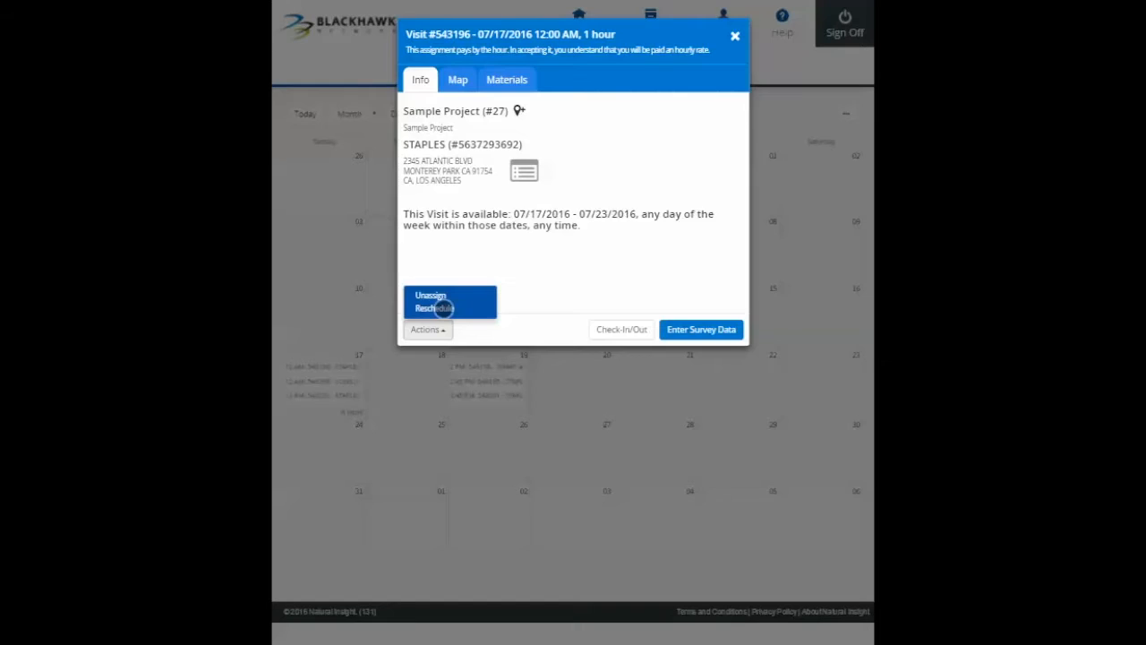
pyautogui.click(445, 307)
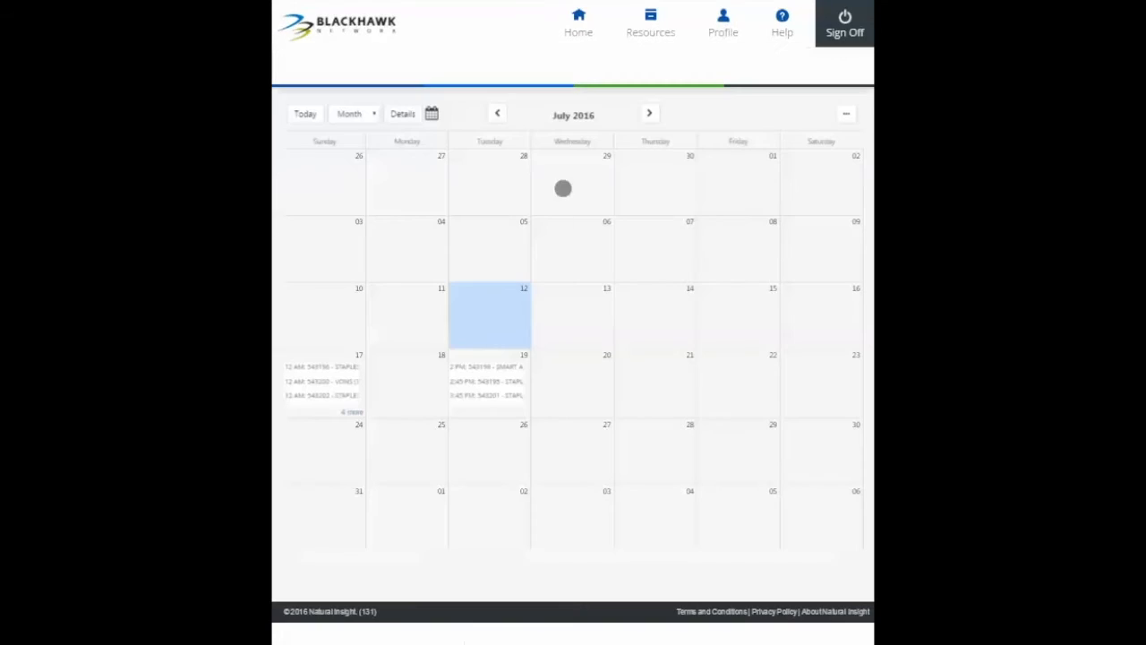
# Open the store notes and contacts for the SMART AND FINAL (# 522) visit on Tuesday, July 19, from the home page.
pyautogui.click(580, 20)
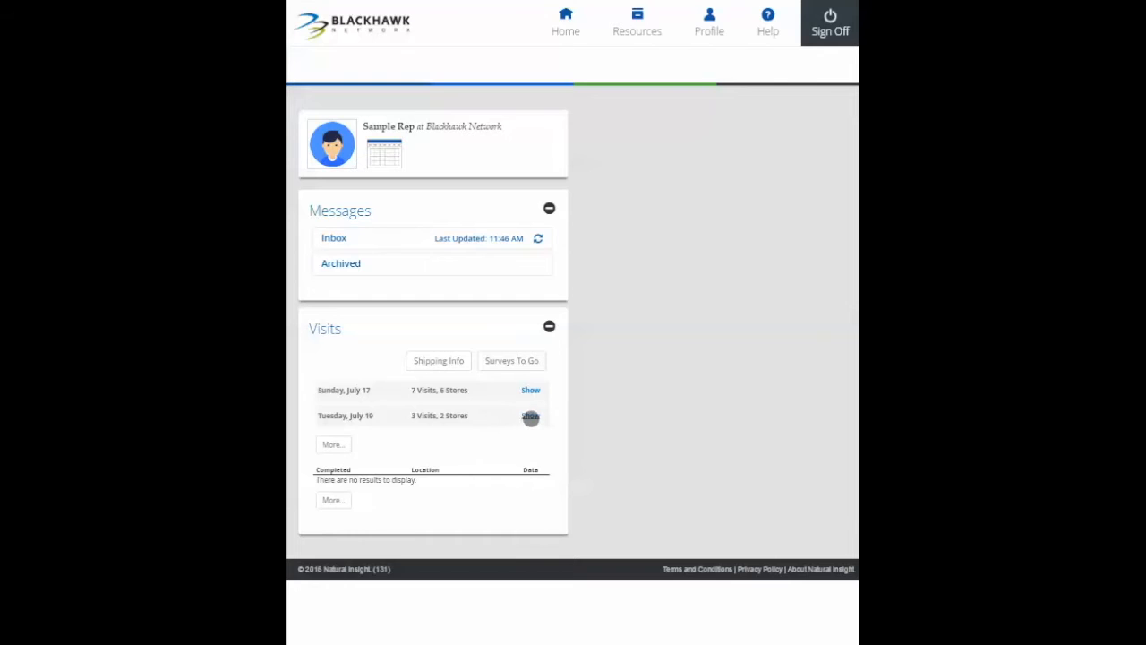
pyautogui.click(531, 416)
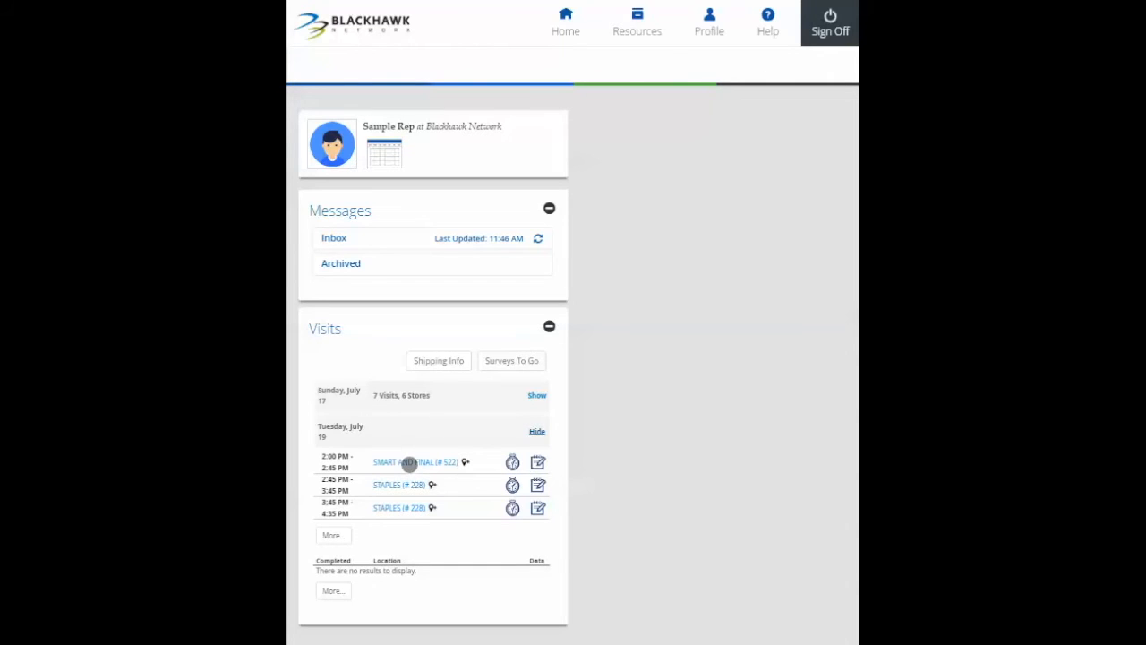
pyautogui.click(409, 464)
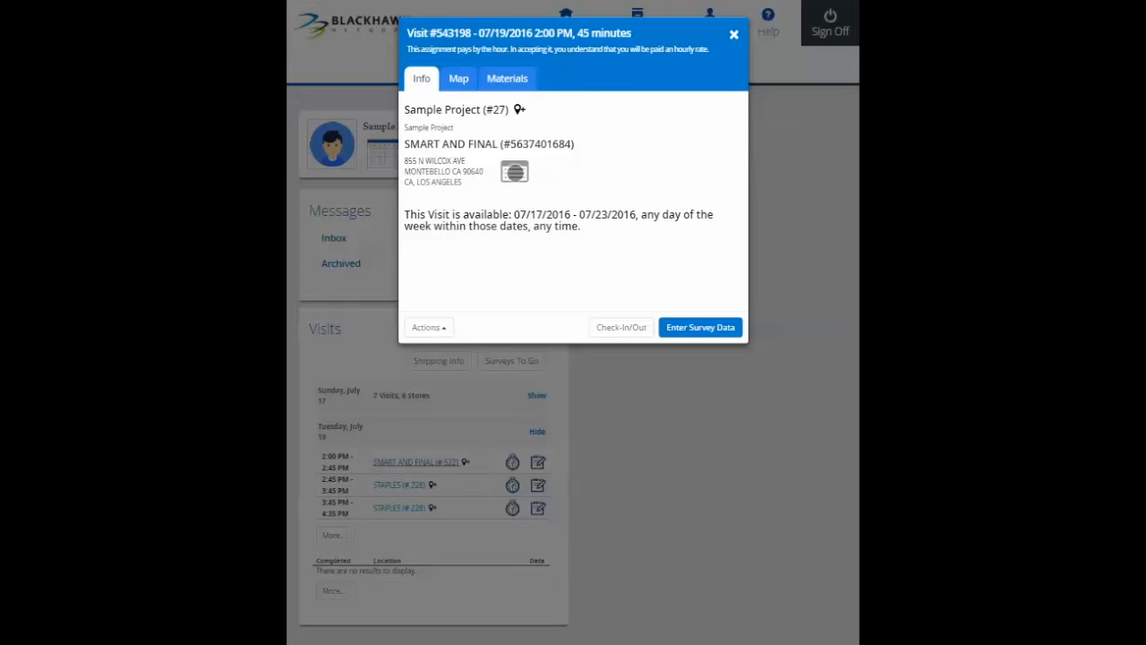
pyautogui.click(514, 172)
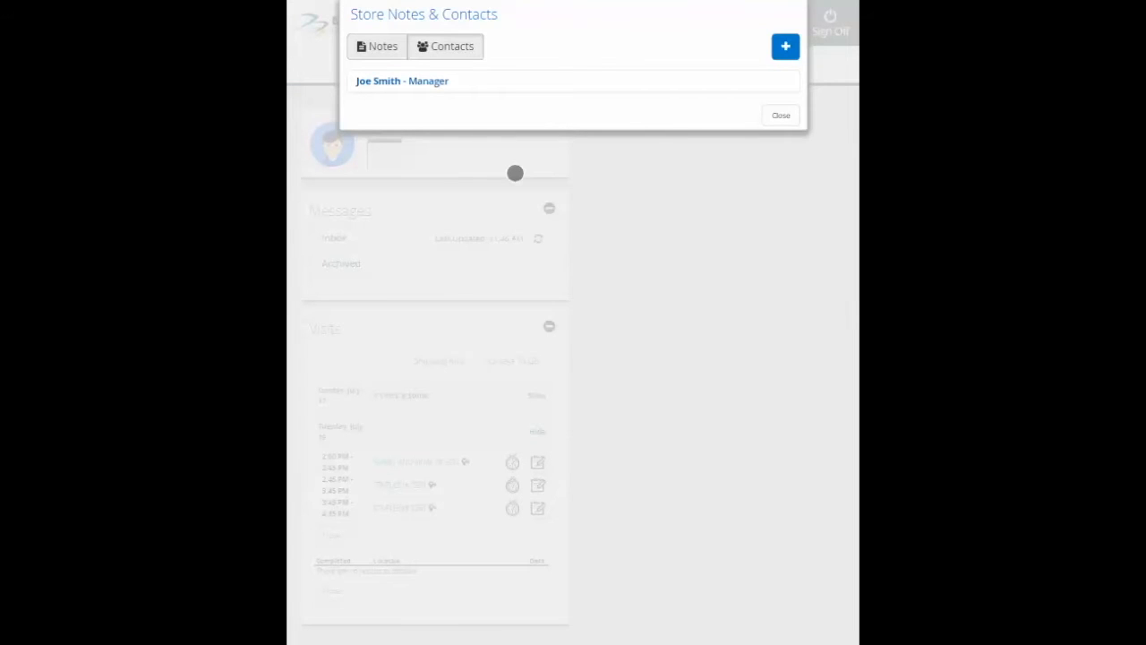
# Read the store's 07/13/2016 note and the details of its manager contact.
pyautogui.click(384, 49)
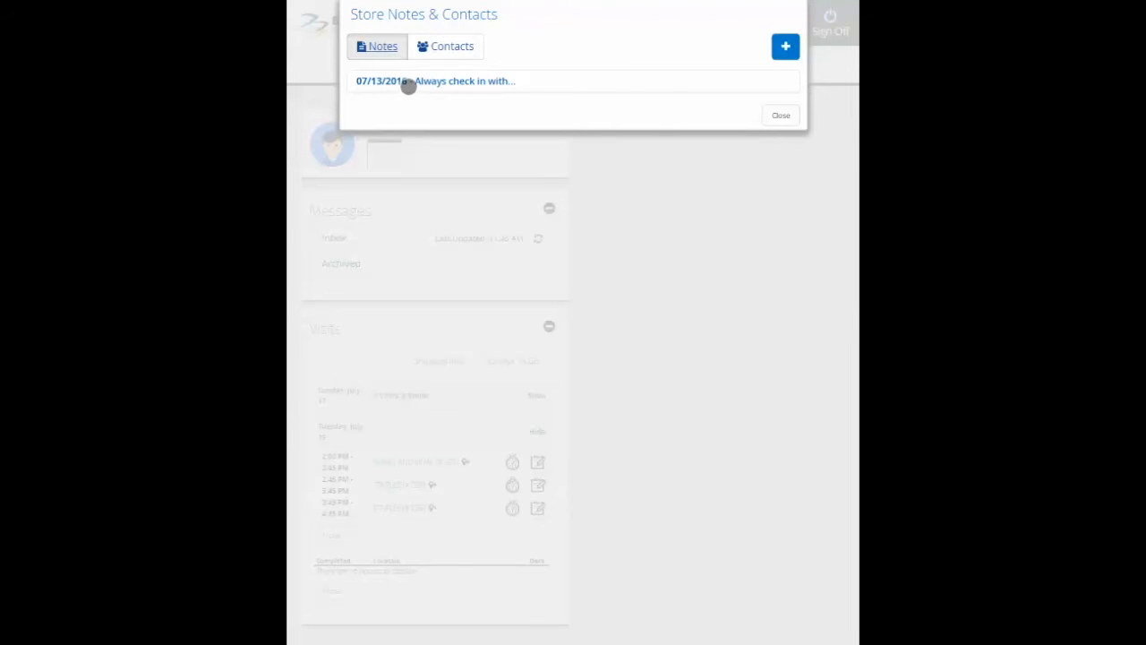
pyautogui.click(408, 82)
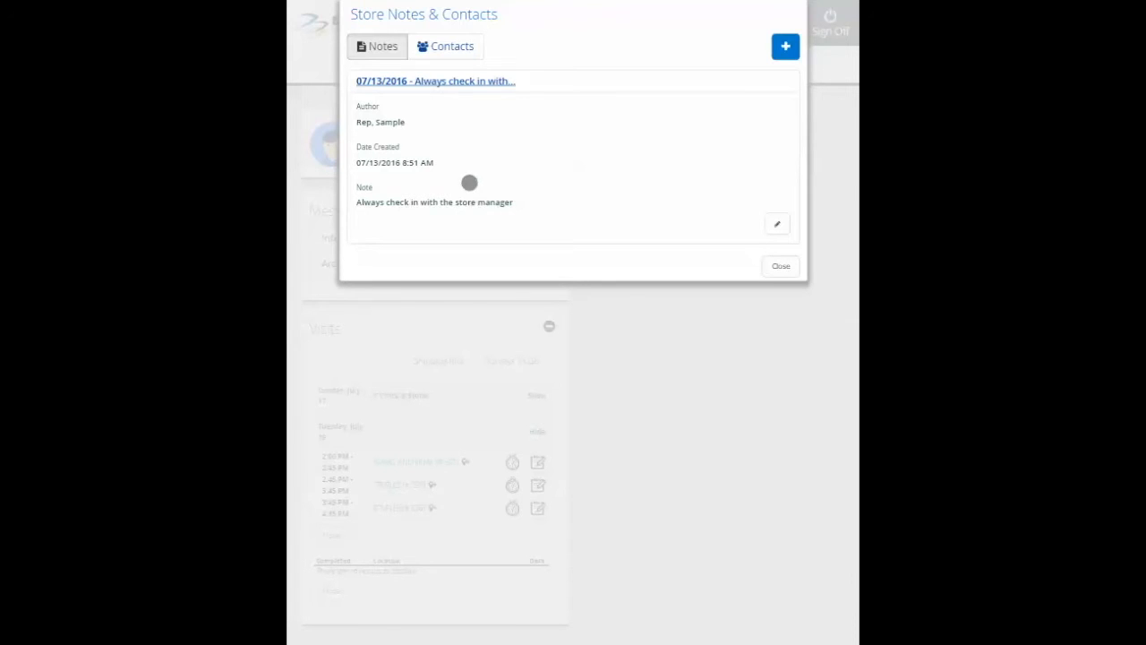
pyautogui.click(441, 46)
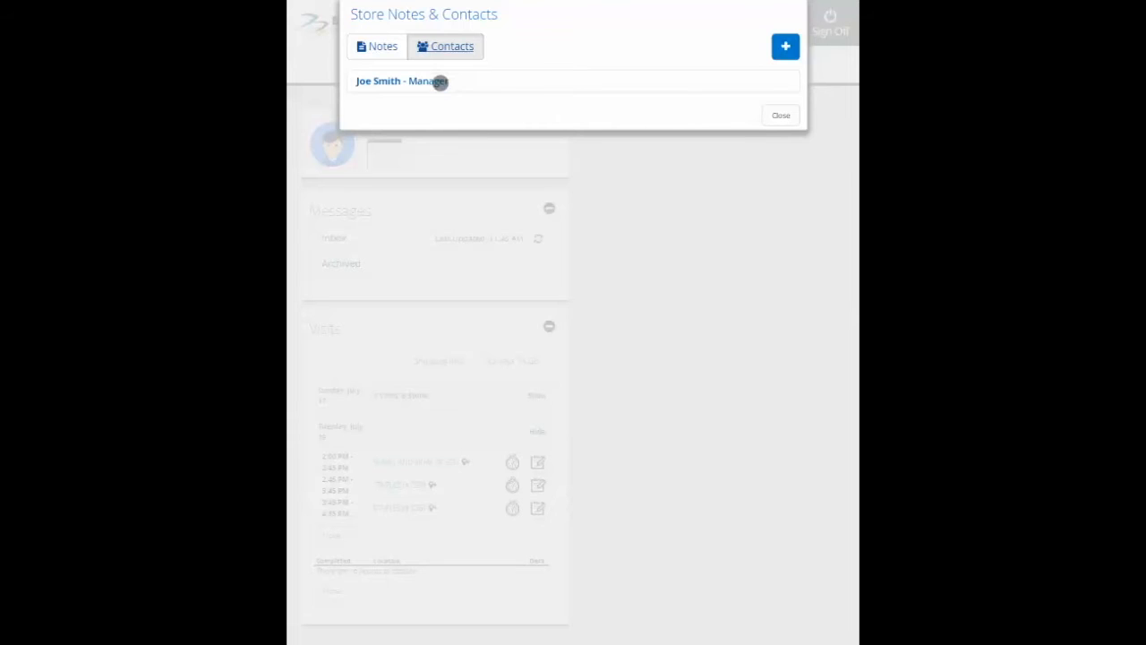
pyautogui.click(441, 81)
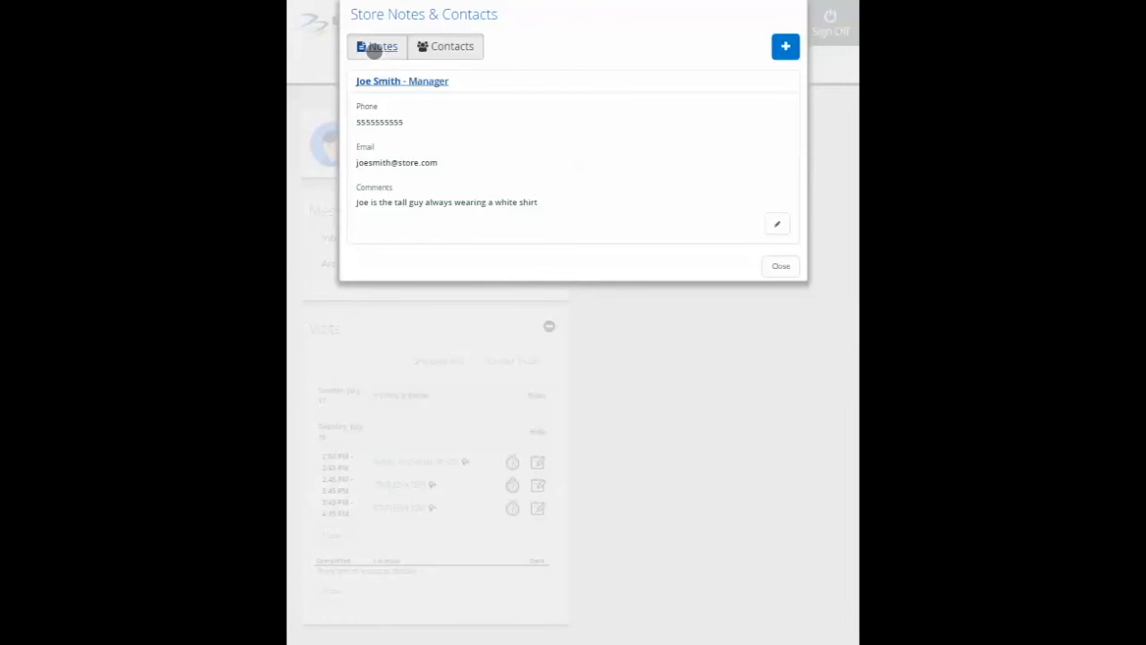
# Open the forms for adding a new note and a new contact to the store's records.
pyautogui.click(375, 48)
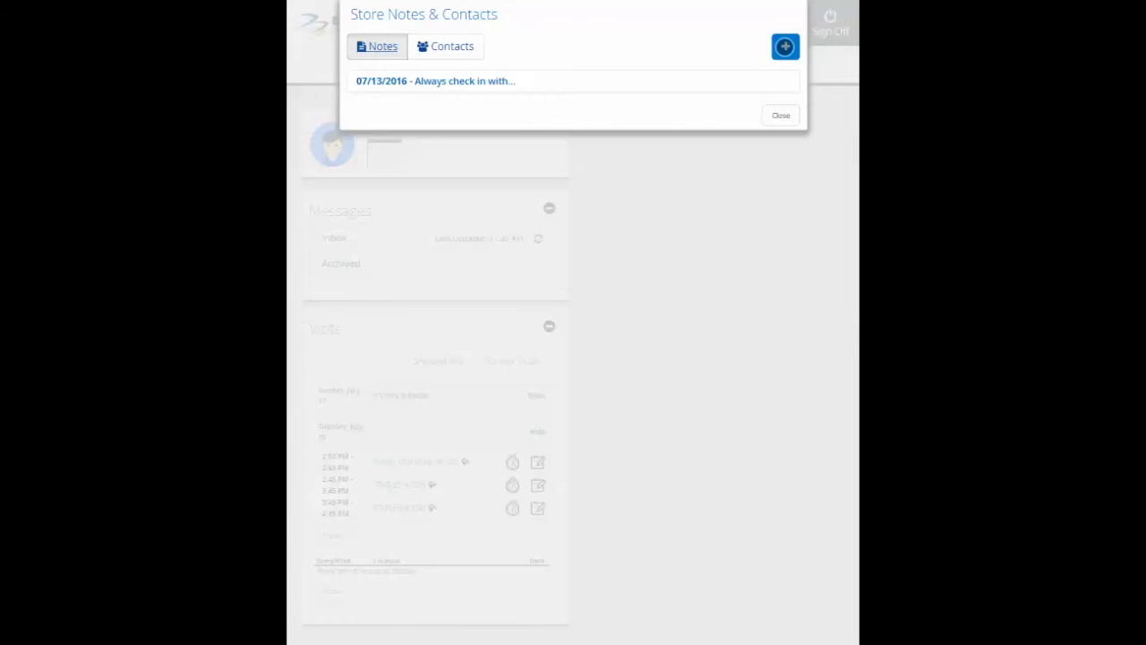
pyautogui.click(784, 45)
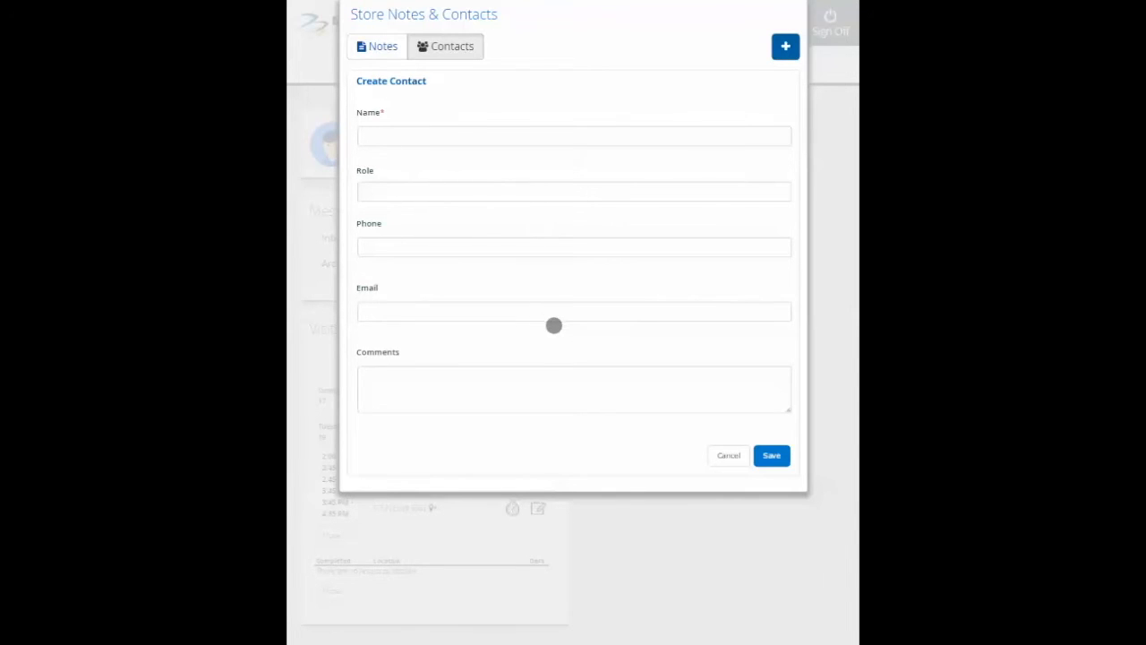
pyautogui.click(773, 456)
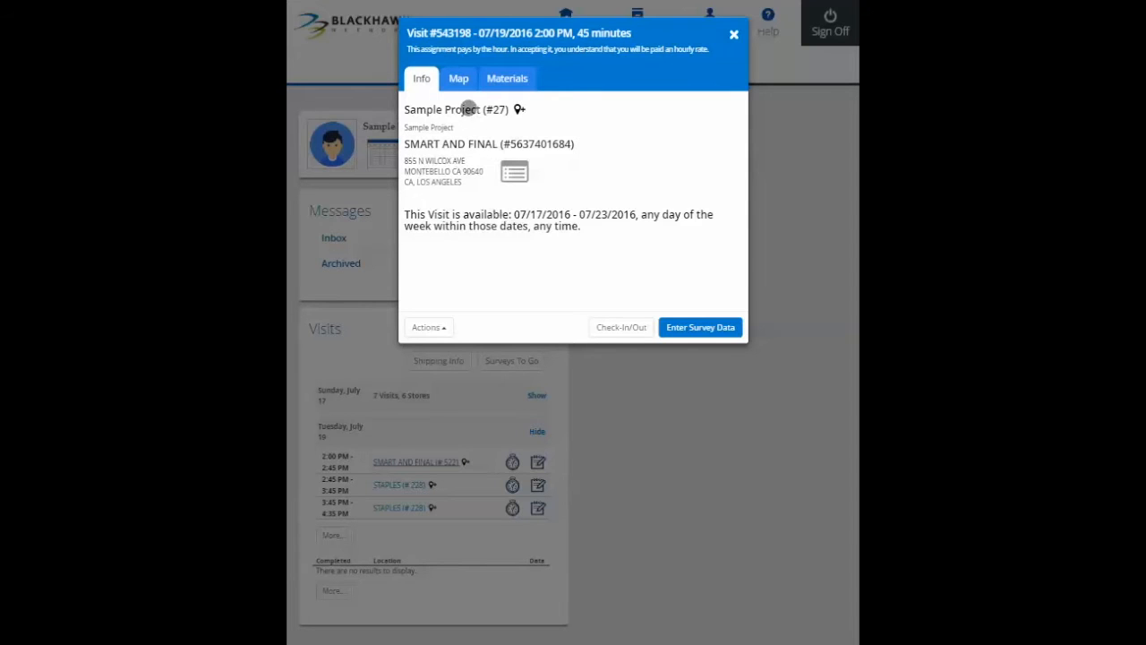
# Review the SMART AND FINAL visit's map and materials, and read the Smart and Final Visit Instructions document.
pyautogui.click(459, 78)
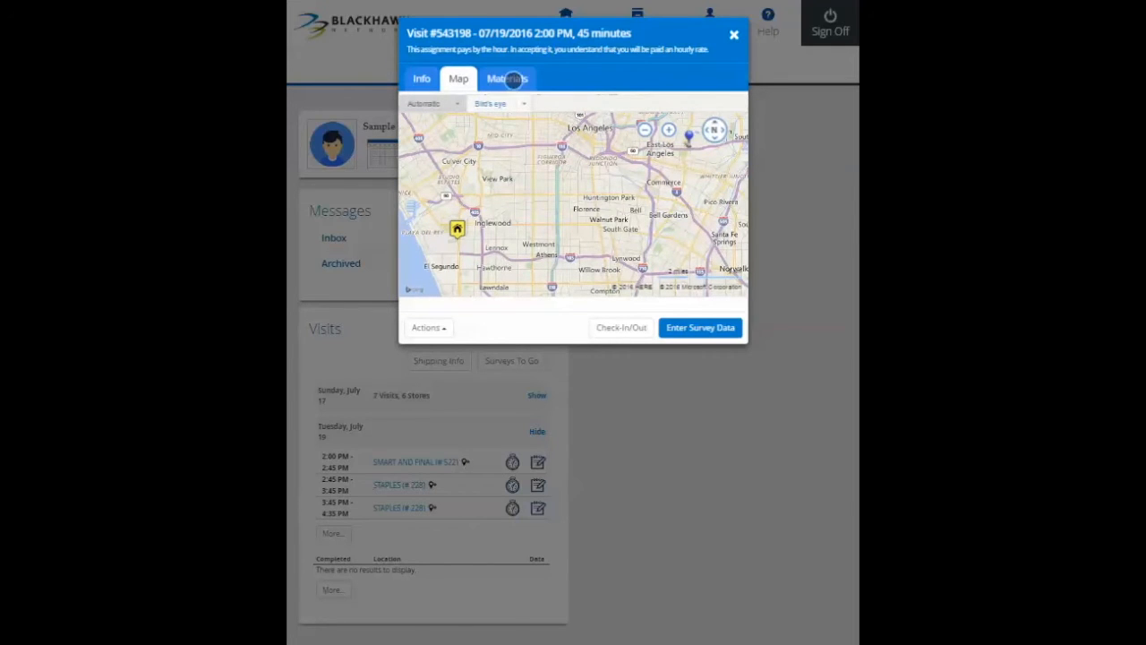
pyautogui.click(513, 80)
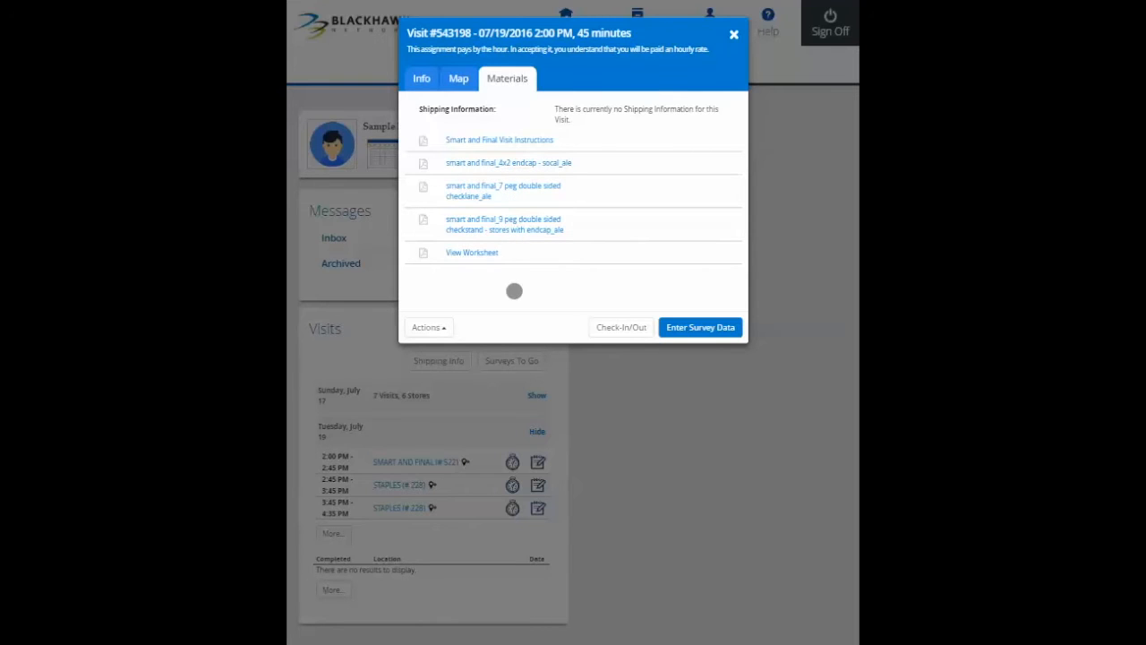
pyautogui.click(516, 140)
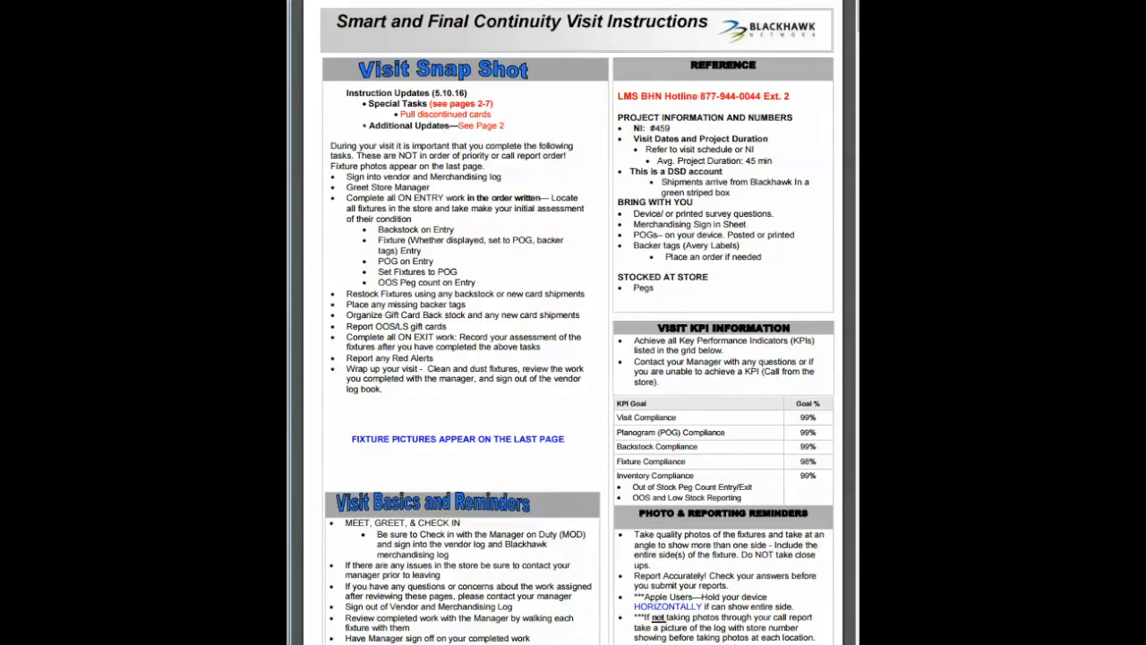
pyautogui.hotkey('ctrl', 'w')
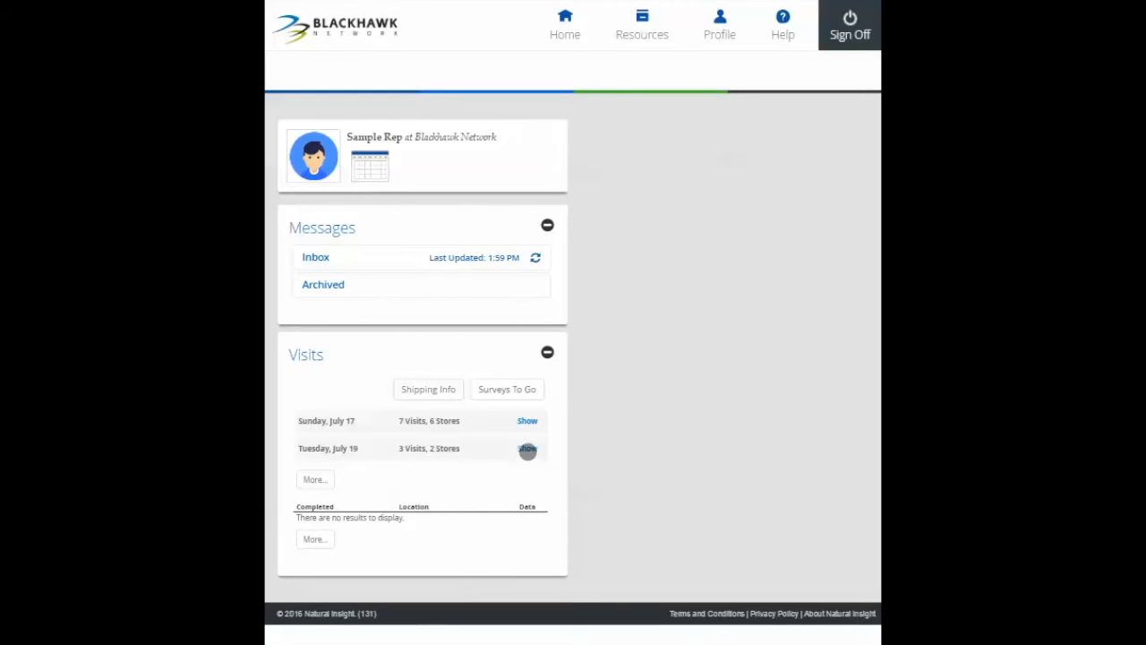
# Check in out of area to the 2:00 PM SMART AND FINAL (# 522) visit on Tuesday, July 19.
pyautogui.click(528, 448)
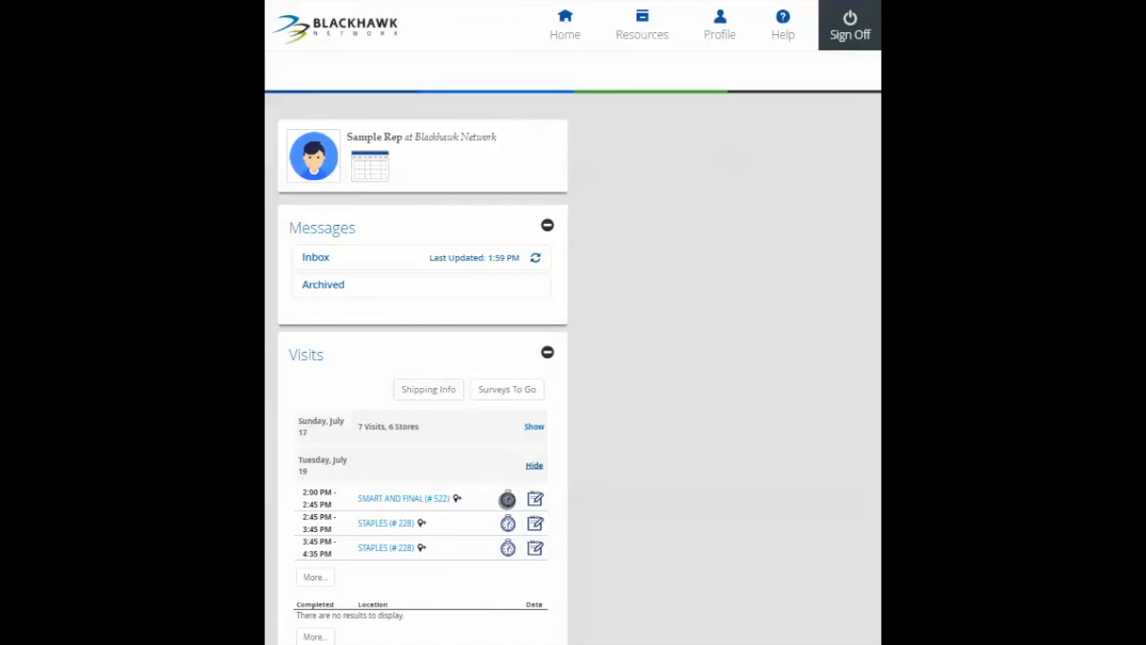
pyautogui.click(508, 498)
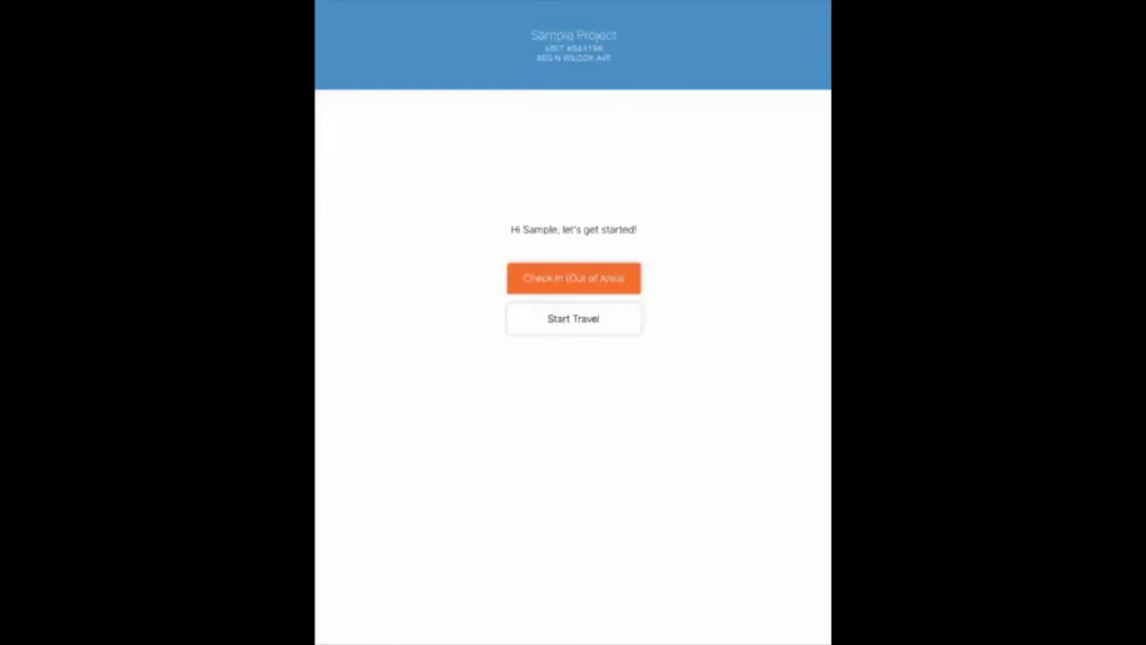
pyautogui.click(568, 280)
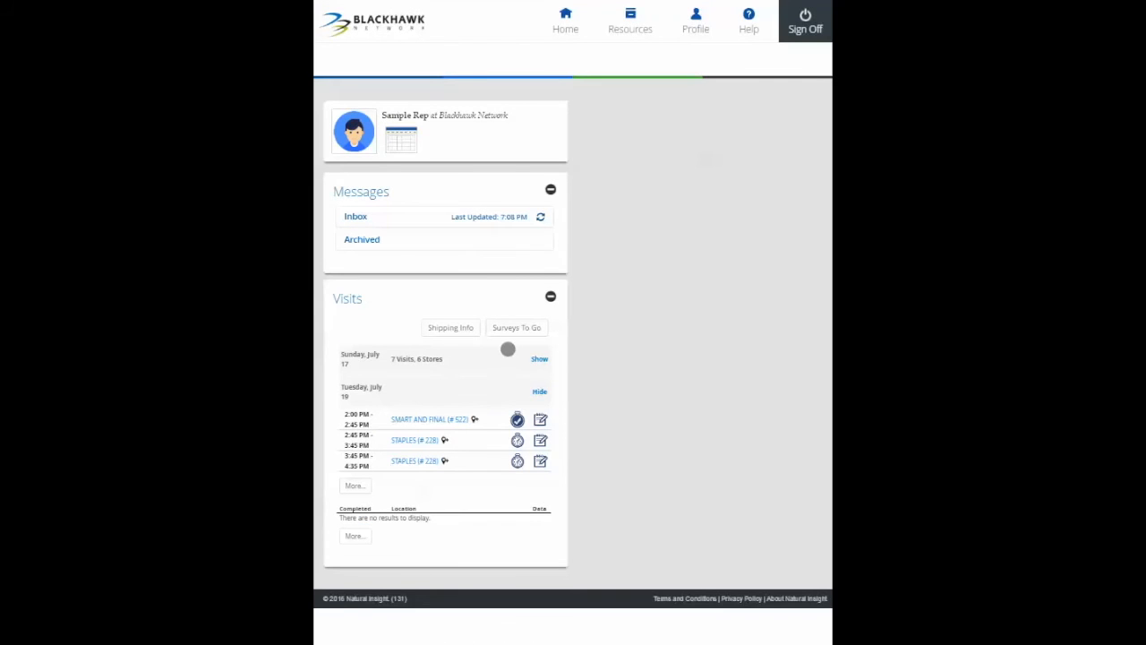
# Open the SMART AND FINAL (# 522) visit's details and start entering its survey data.
pyautogui.click(540, 419)
pyautogui.click(450, 420)
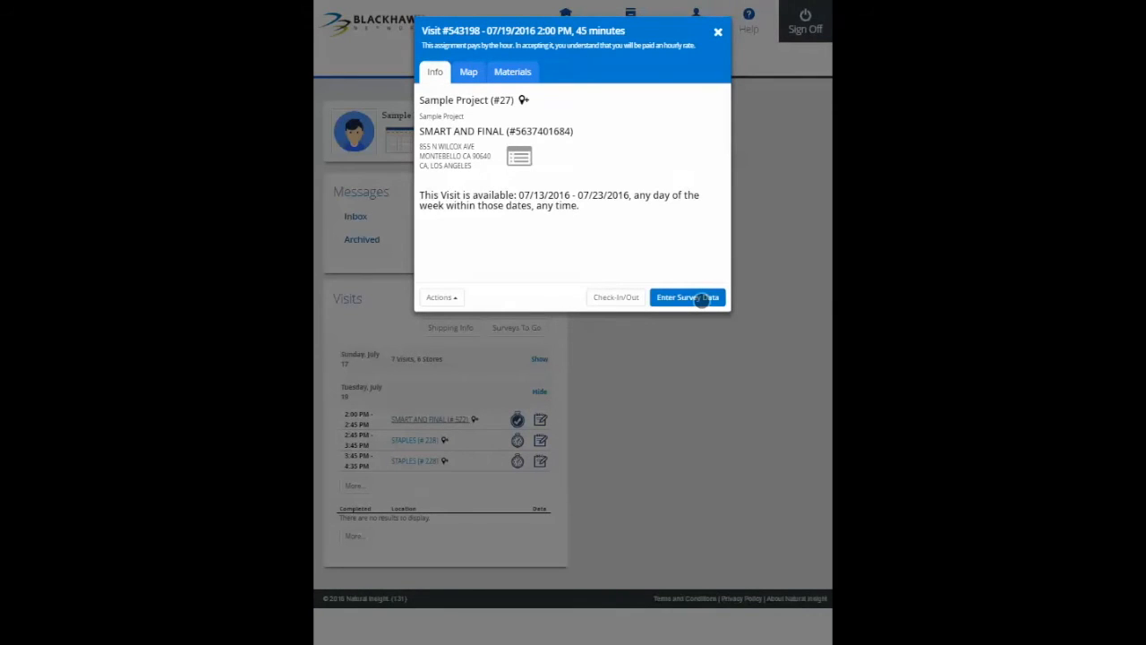
pyautogui.click(703, 300)
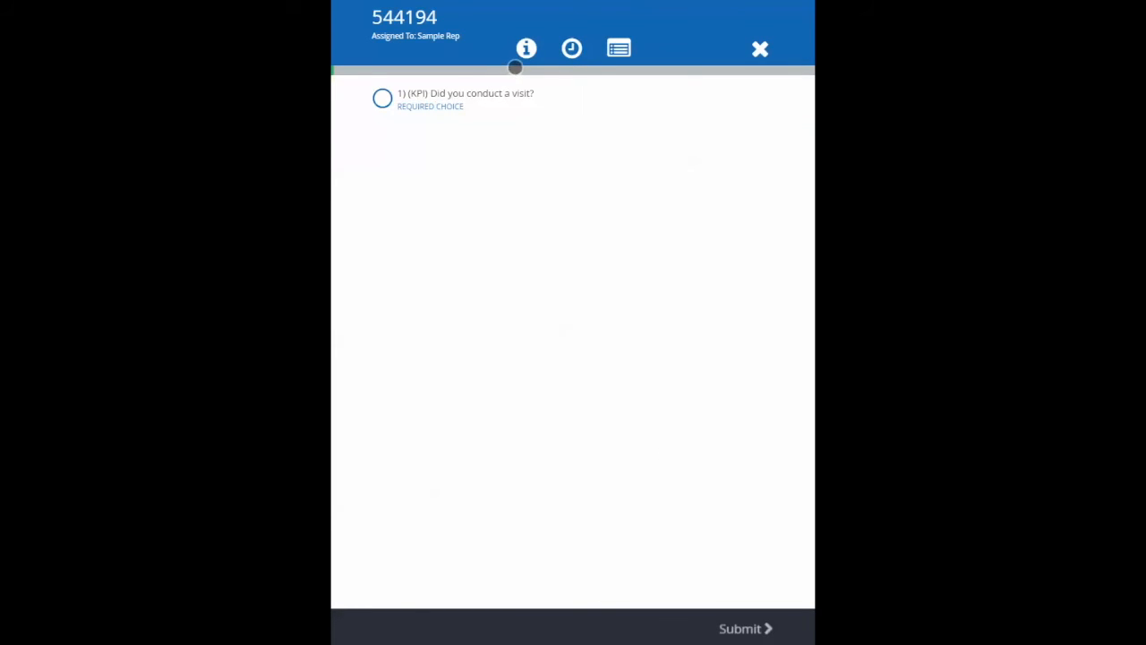
# Review the visit's information and materials and the store notes and contacts from within the survey.
pyautogui.click(527, 49)
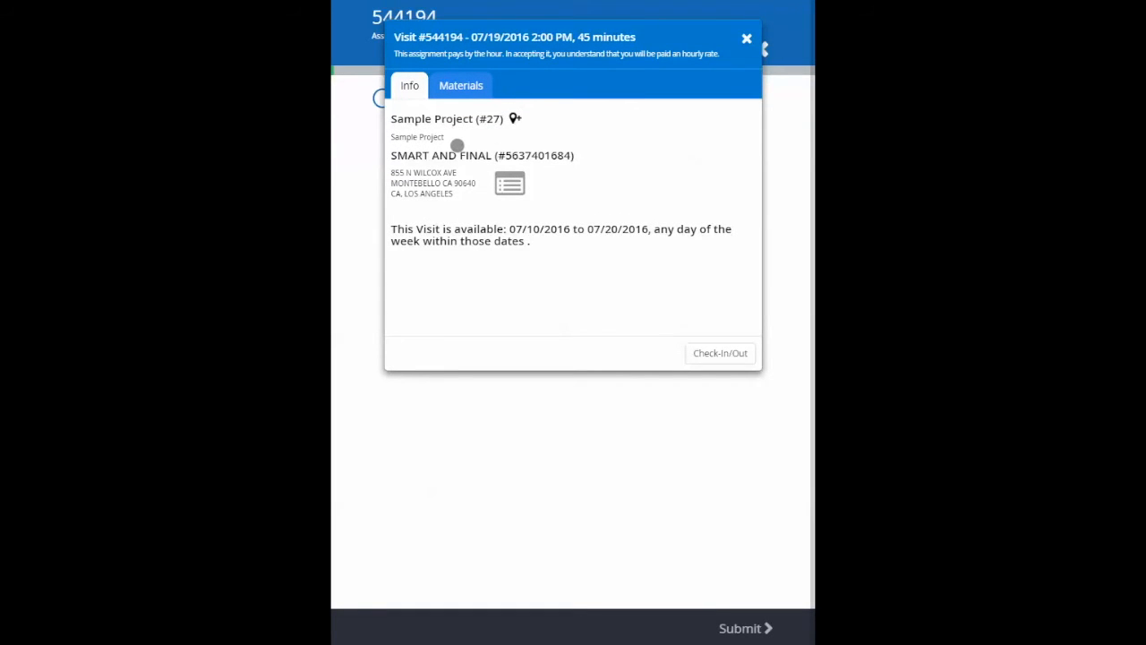
pyautogui.click(469, 85)
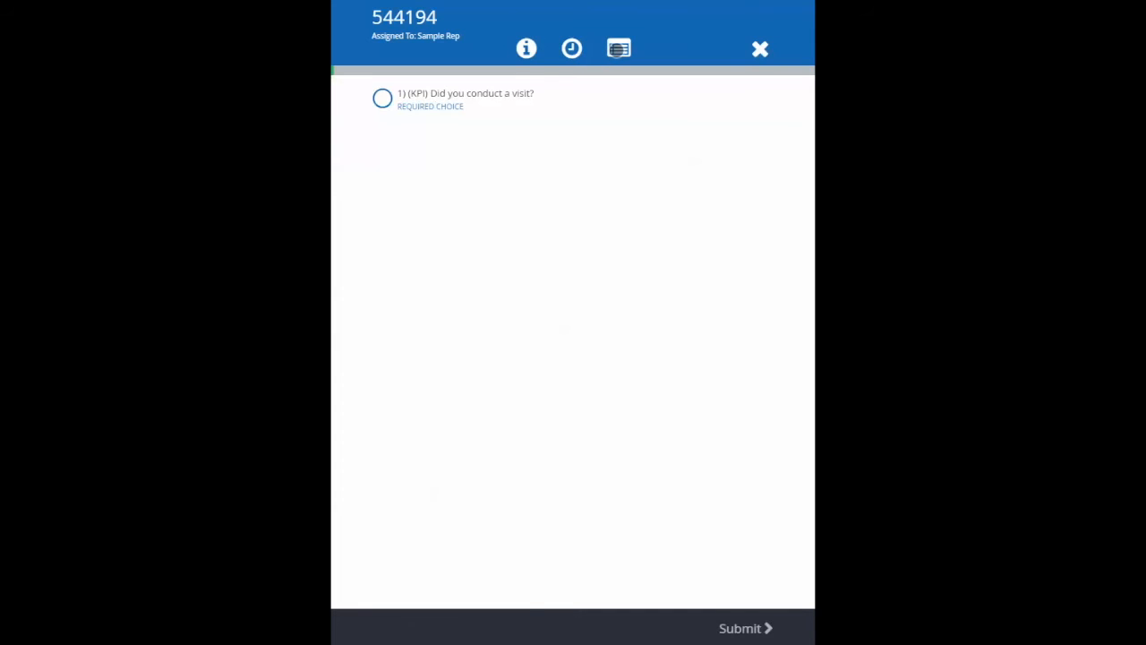
pyautogui.click(618, 49)
# Answer Yes to the survey question "Did you conduct a visit?" and continue to the fixture question.
pyautogui.click(446, 100)
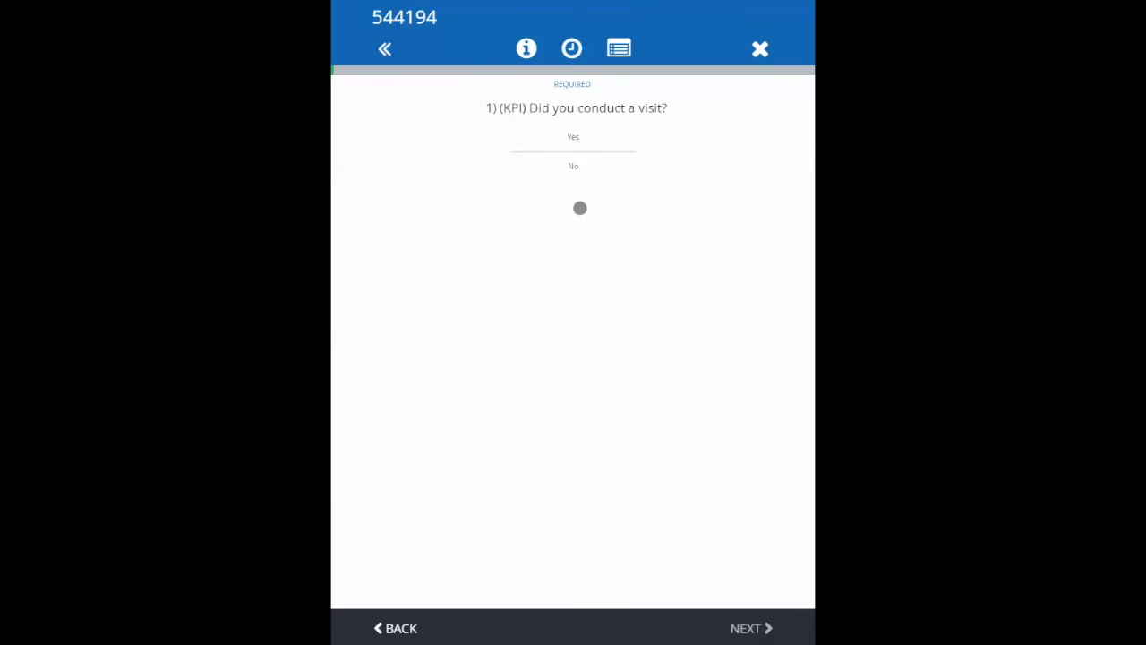
pyautogui.click(573, 137)
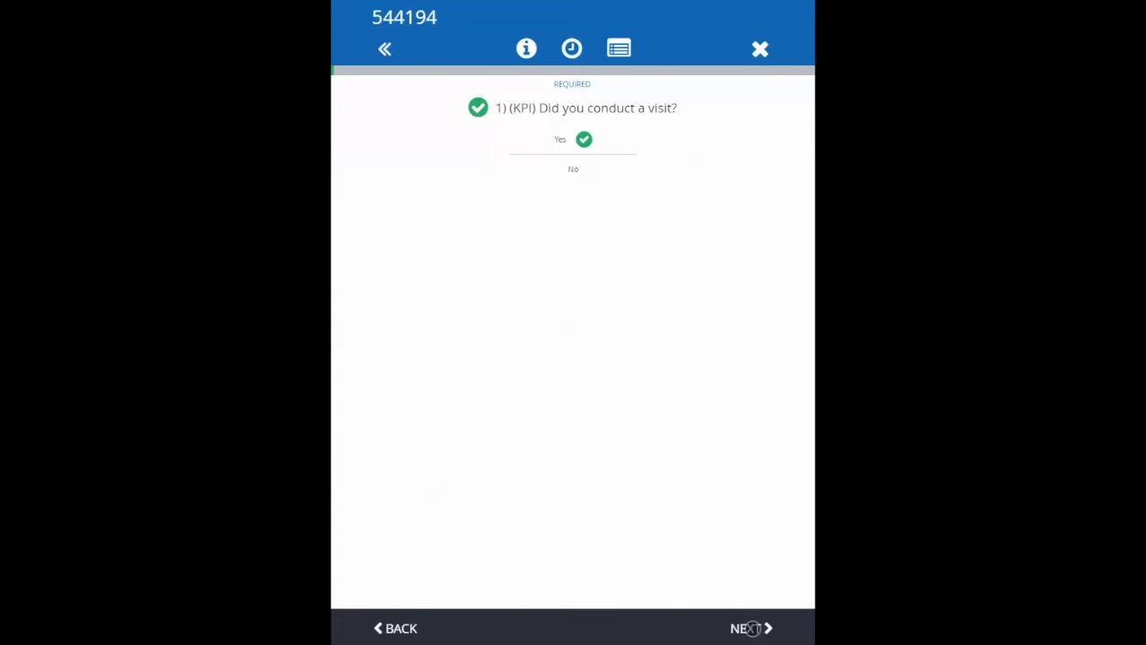
pyautogui.click(752, 628)
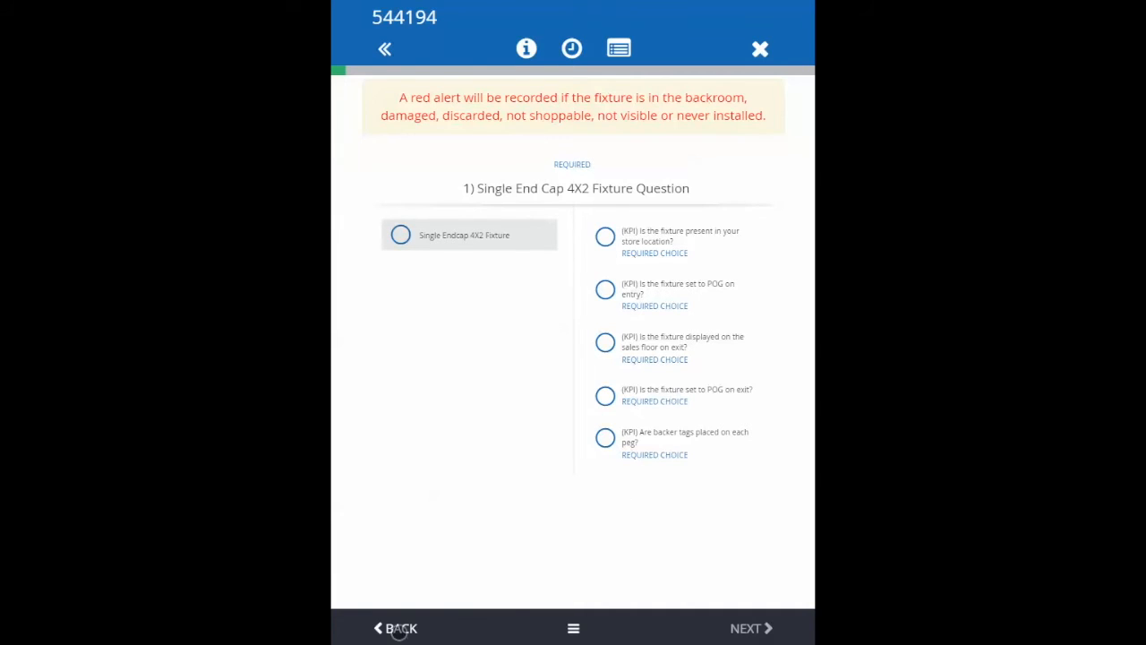
# Revisit the previous survey question, move forward again, and return to the survey's question list.
pyautogui.click(400, 628)
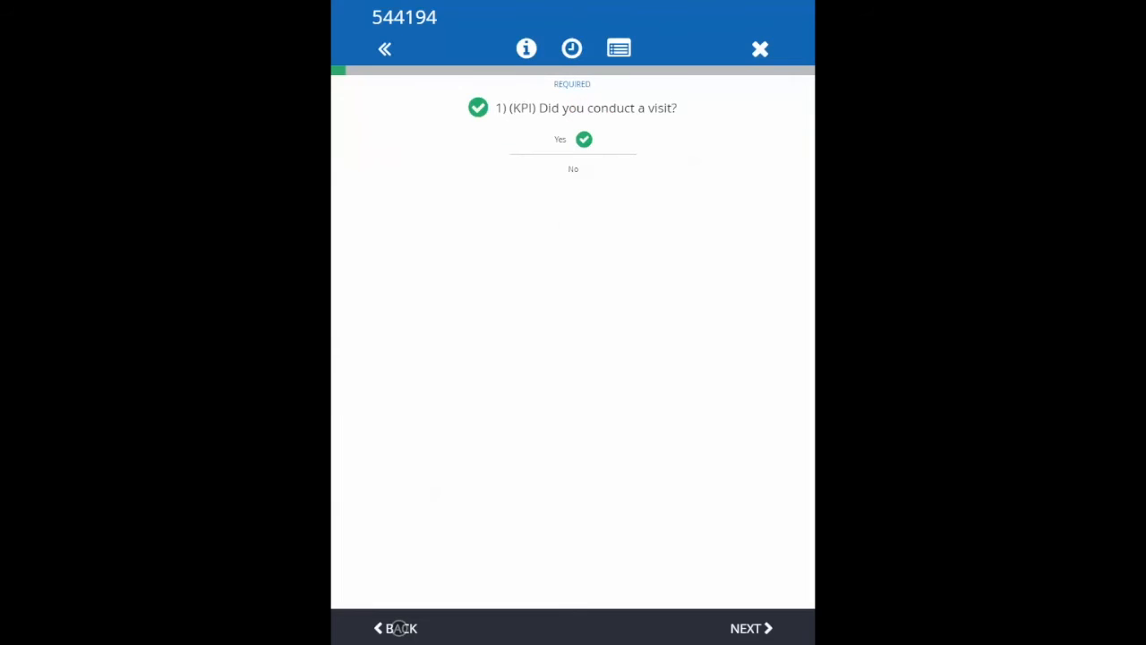
pyautogui.click(753, 628)
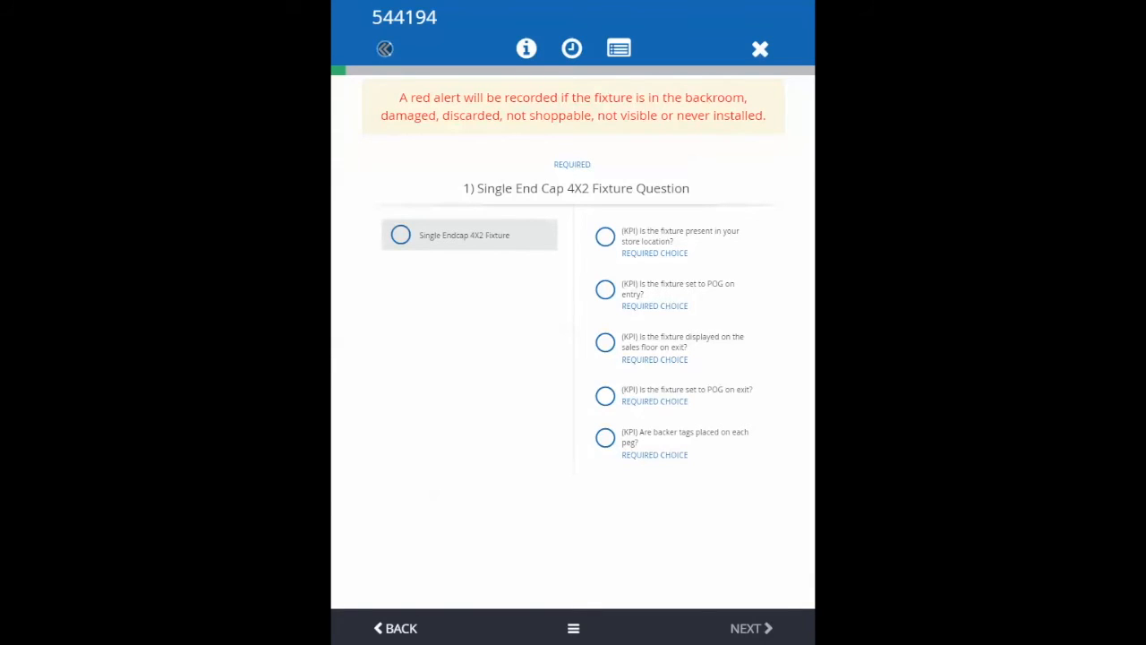
pyautogui.click(385, 49)
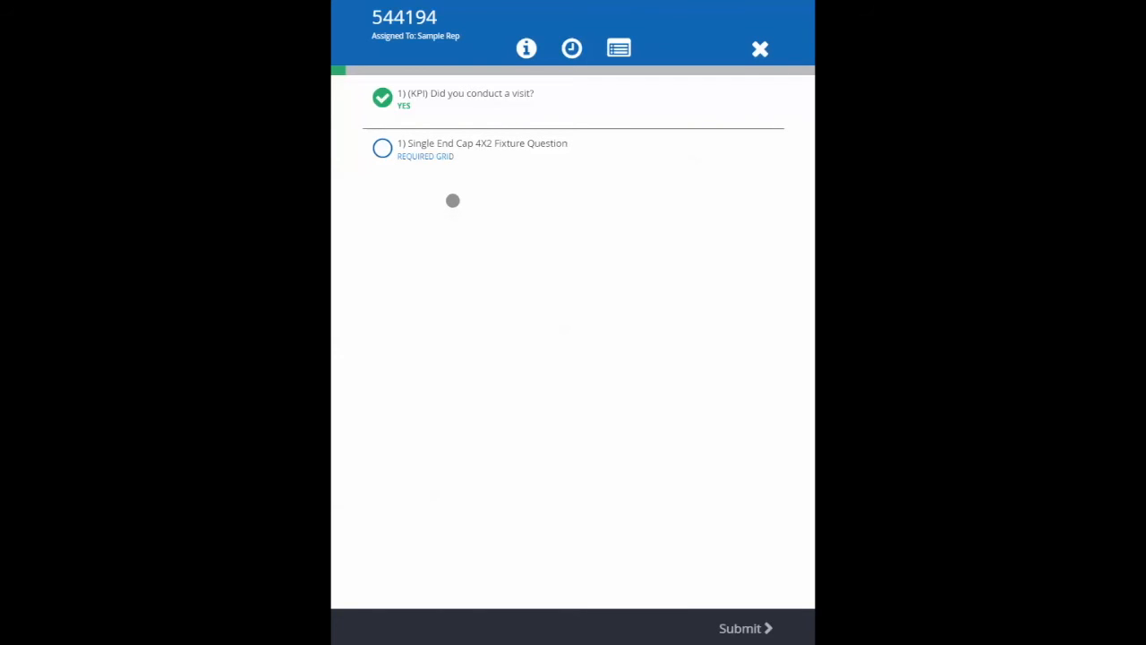
# Open the Single End Cap 4X2 fixture question and look through the visit's materials from there.
pyautogui.click(445, 149)
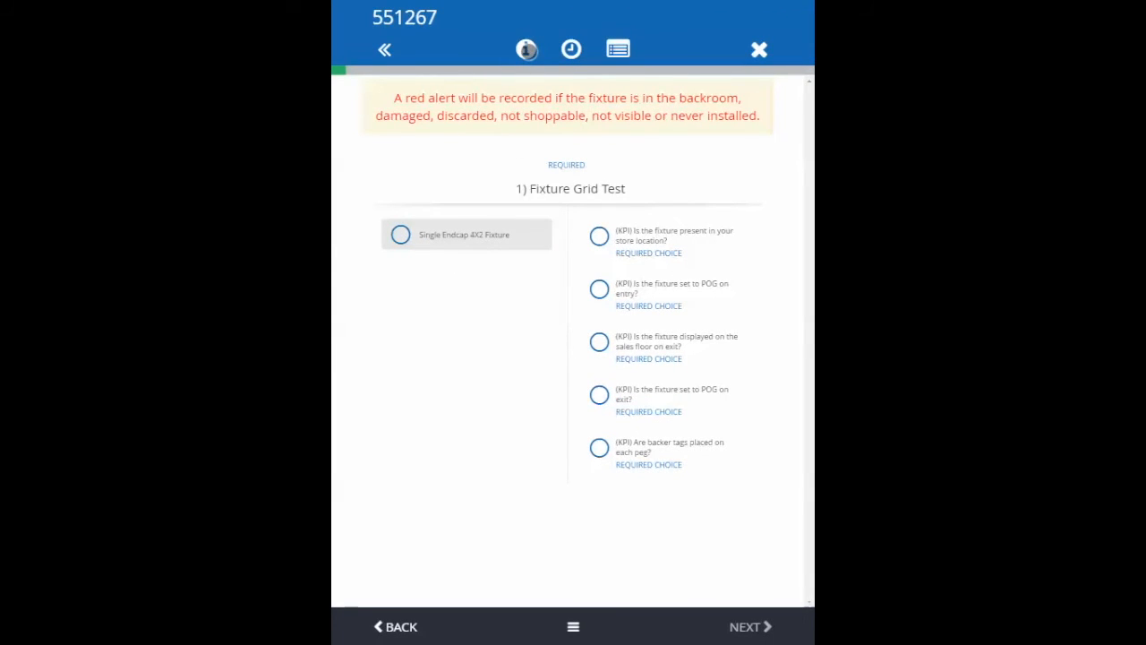
pyautogui.click(527, 49)
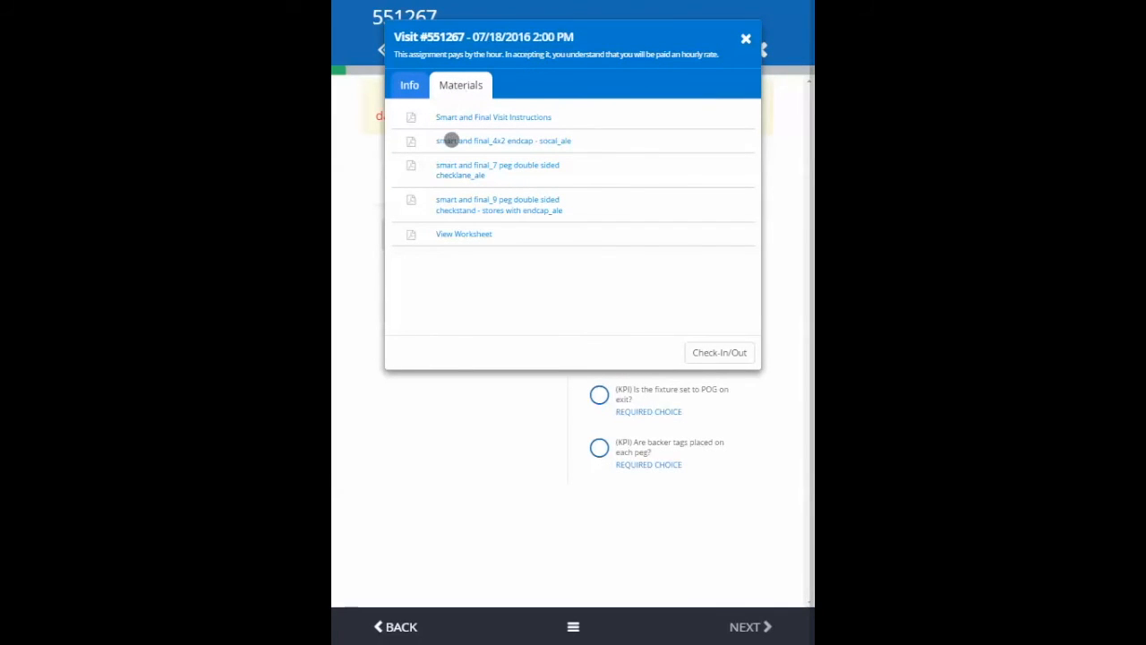
pyautogui.click(745, 38)
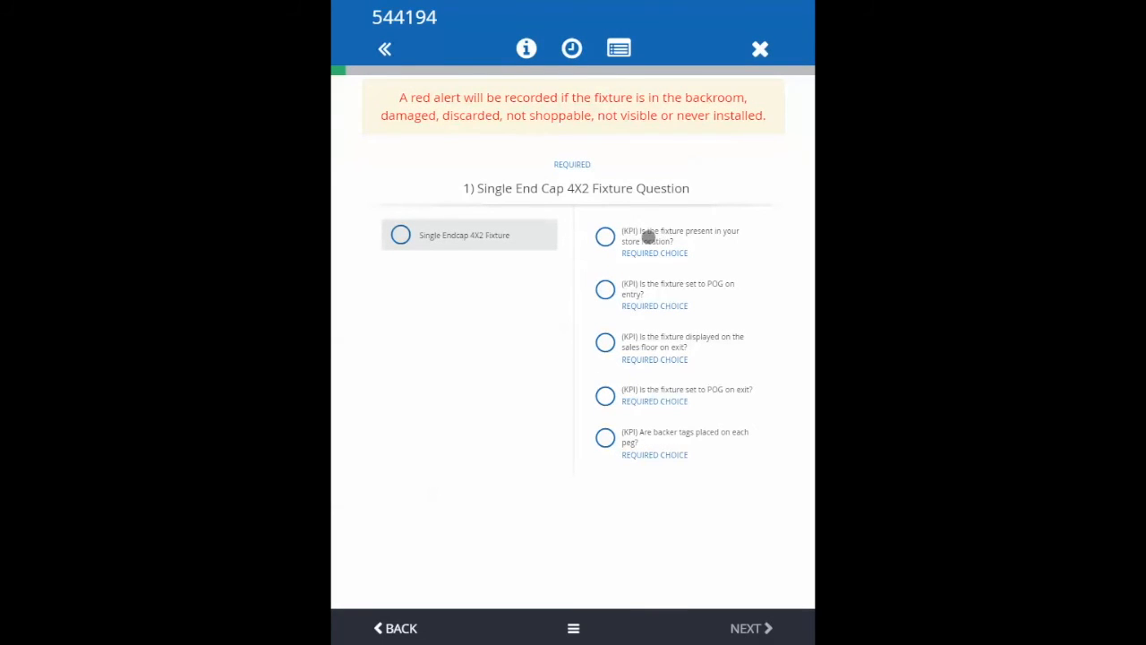
# Answer the 4X2 fixture questions: present Yes, set to POG on entry Yes, displayed on exit No-Store Refused, and continue.
pyautogui.click(648, 236)
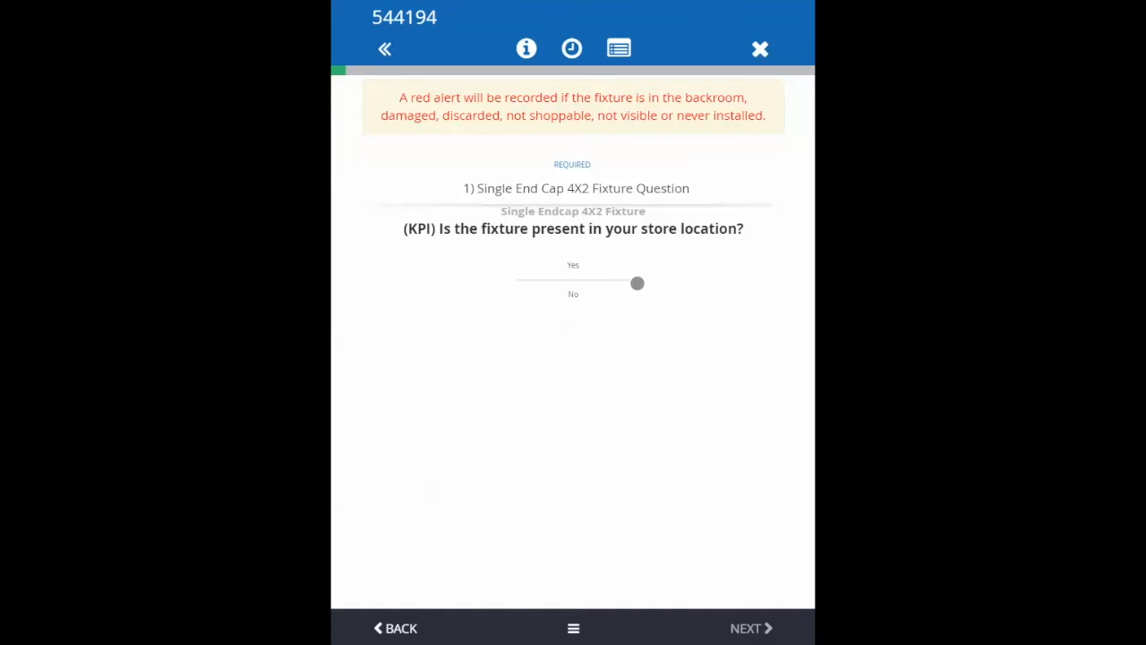
pyautogui.click(574, 262)
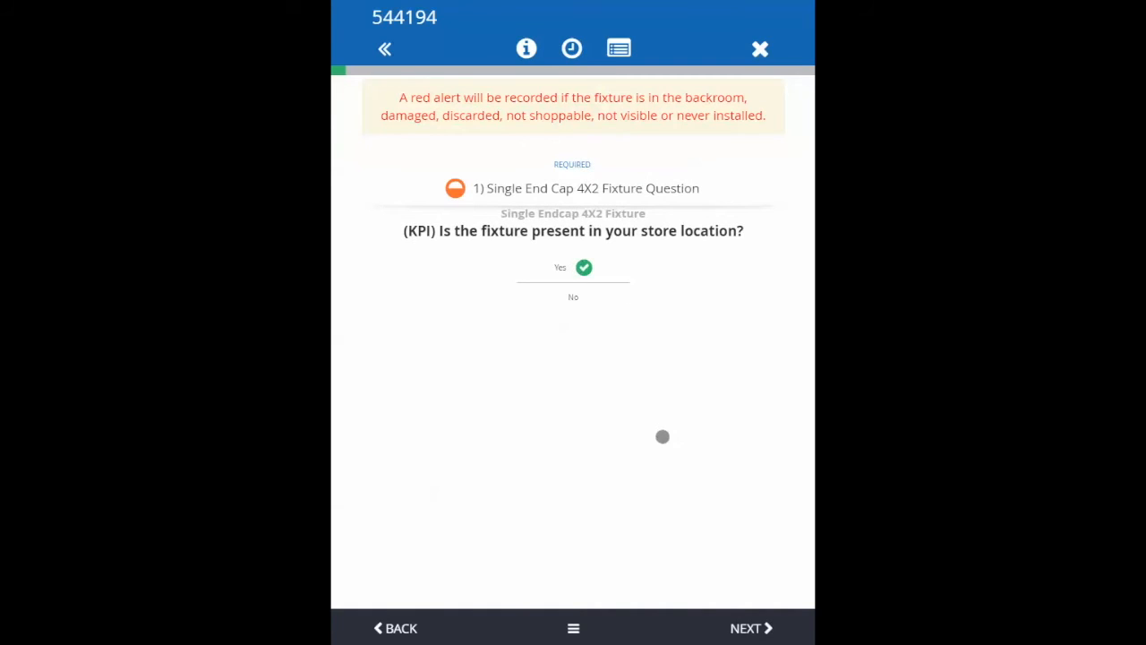
pyautogui.click(751, 629)
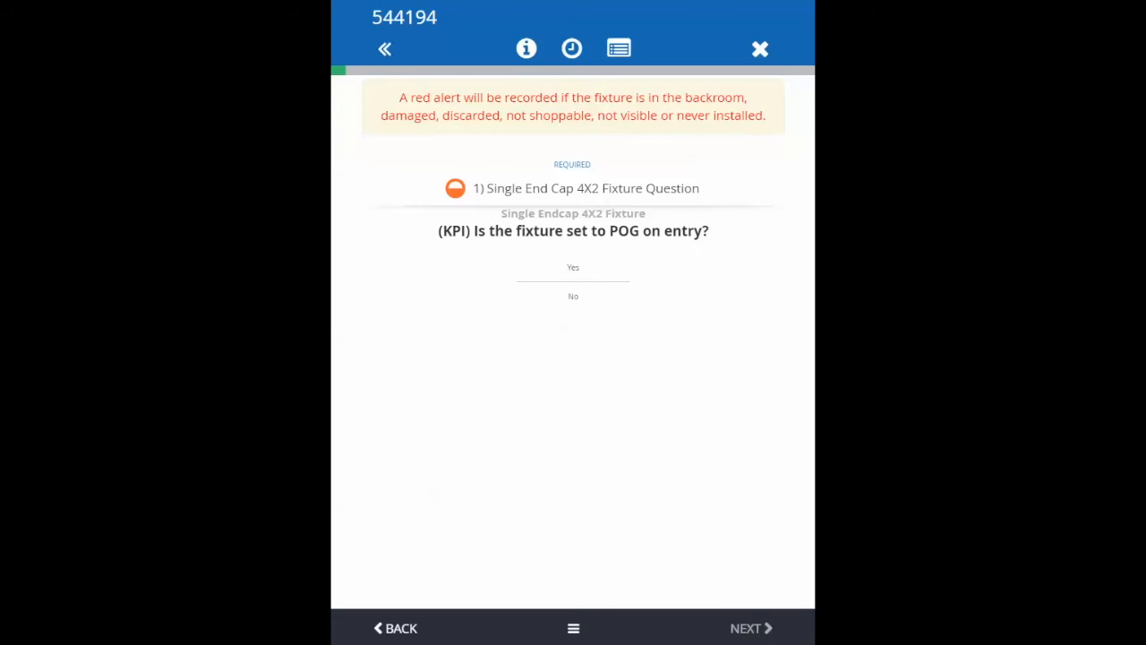
pyautogui.click(573, 268)
pyautogui.click(739, 628)
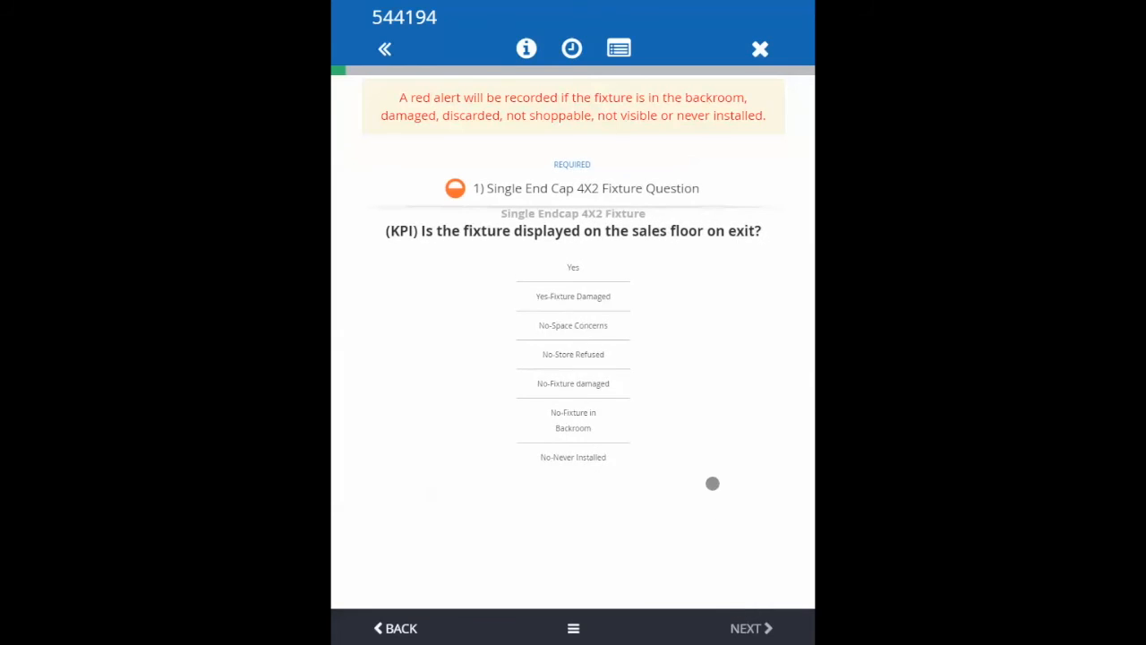
pyautogui.click(574, 384)
pyautogui.click(744, 628)
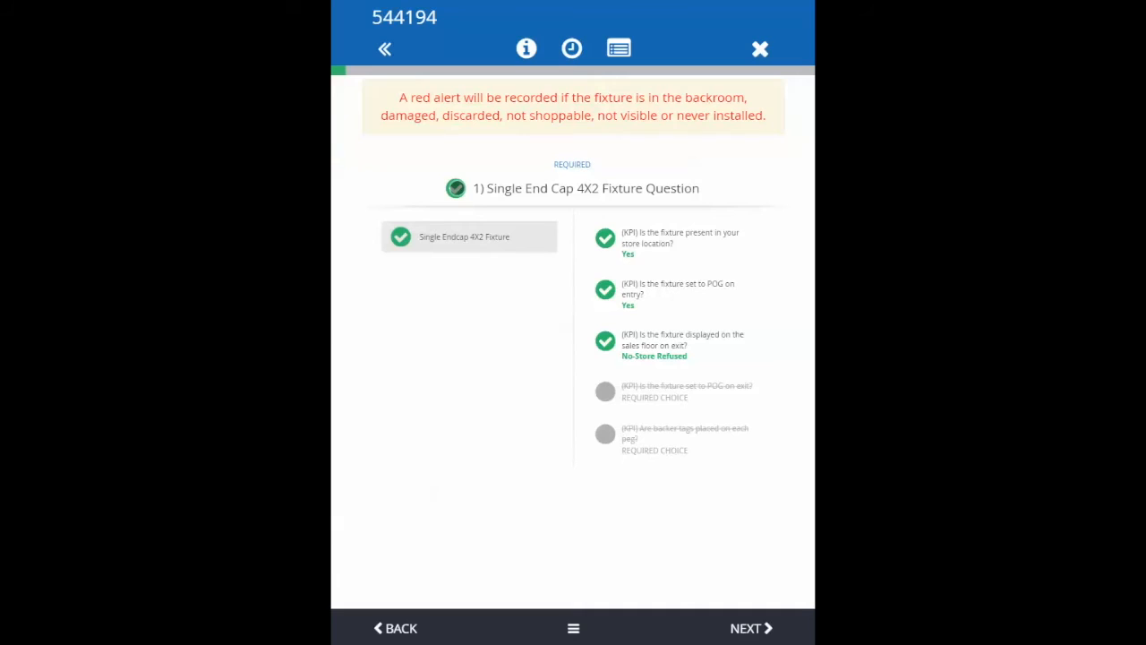
pyautogui.click(740, 628)
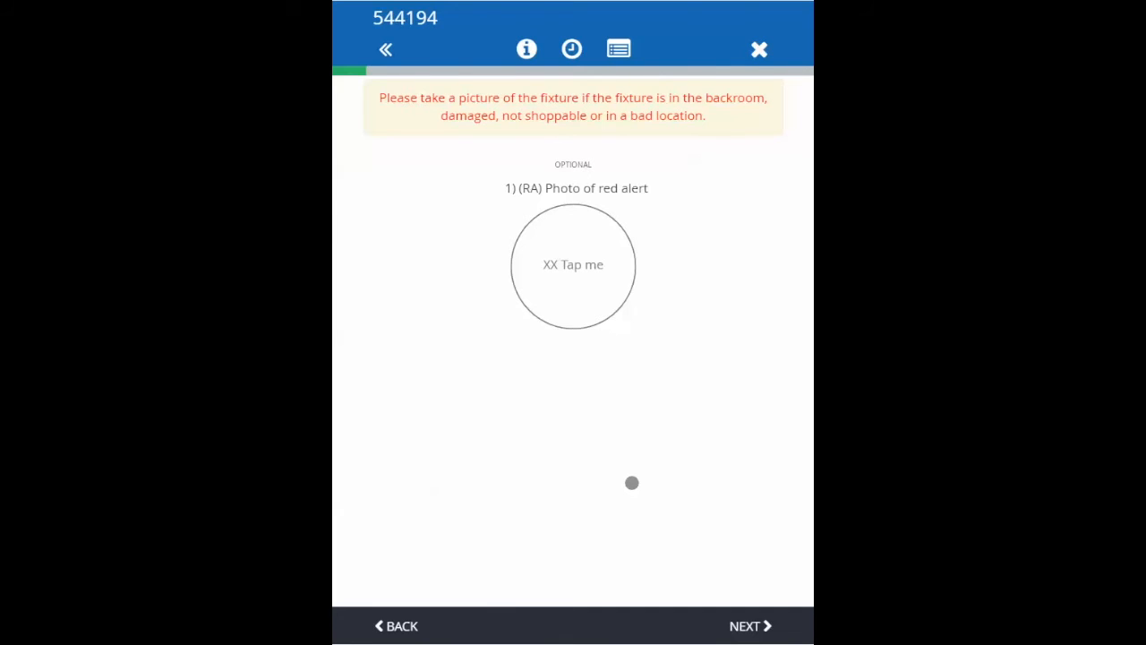
# Take a new photo for the red alert question, save it through the image editor, and rotate it clockwise once.
pyautogui.click(573, 262)
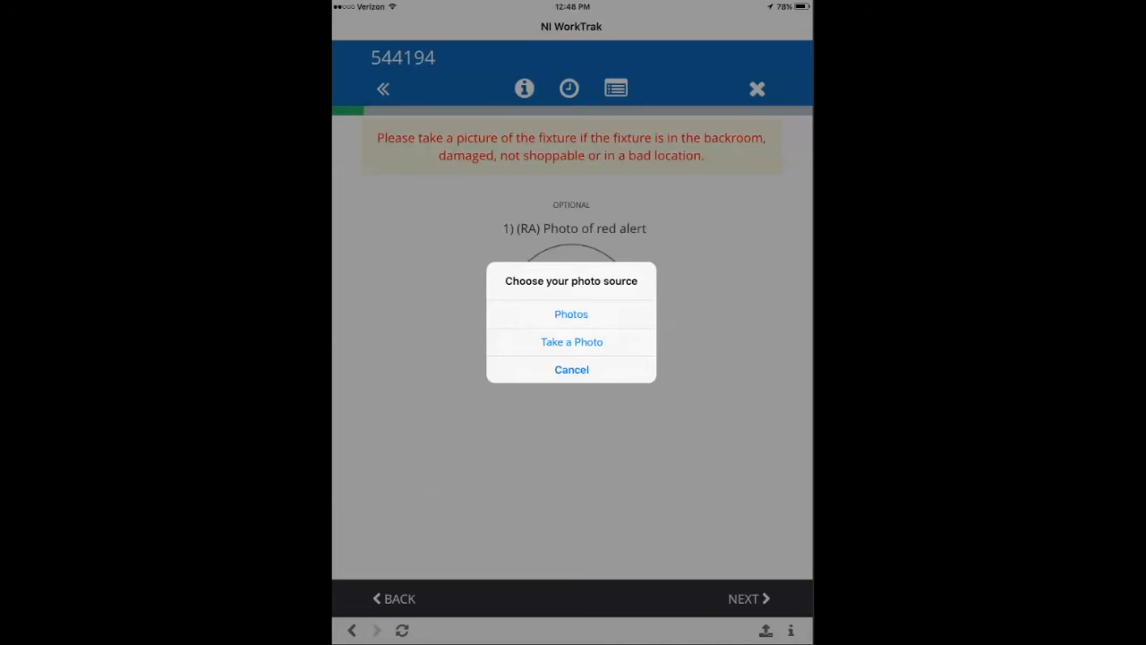
pyautogui.click(571, 343)
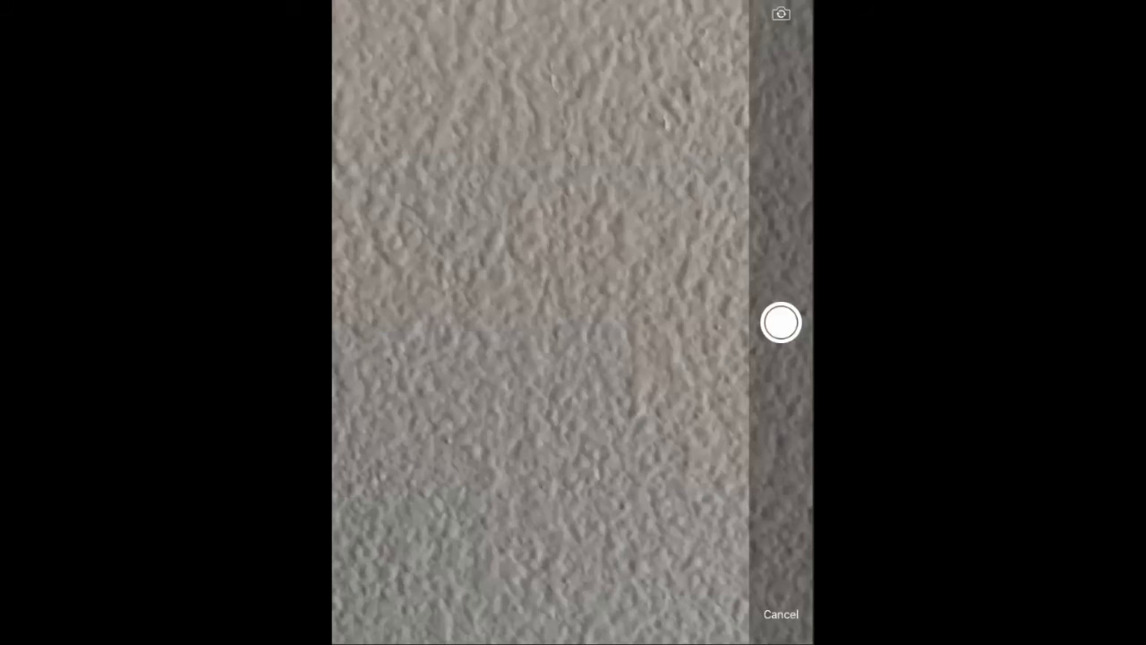
pyautogui.click(780, 322)
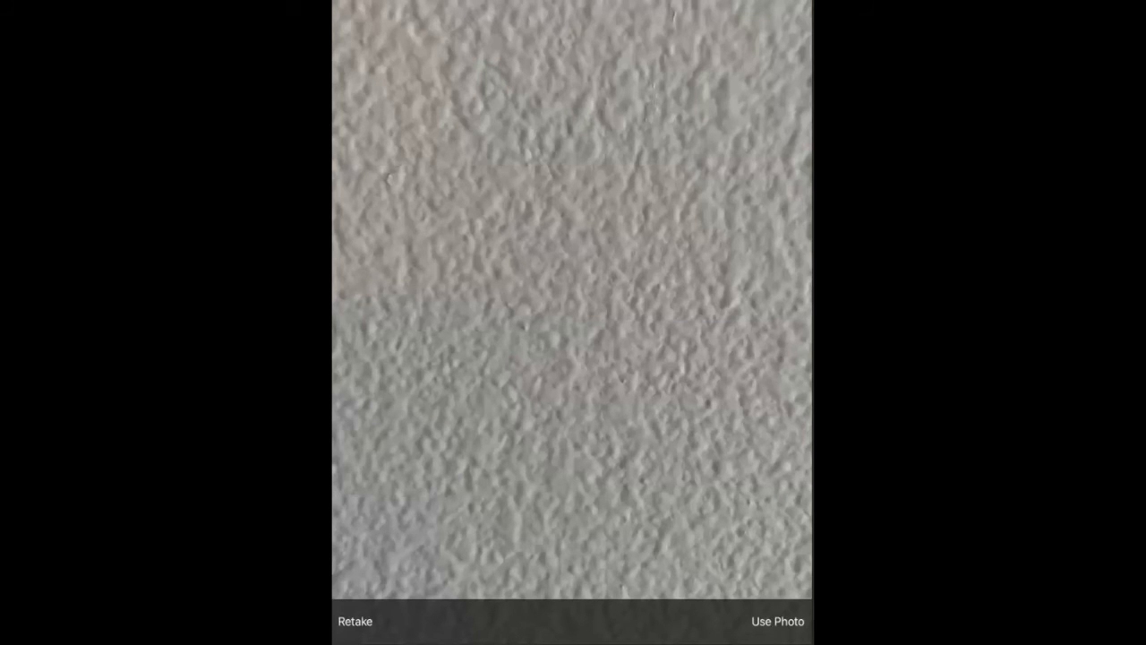
pyautogui.click(777, 621)
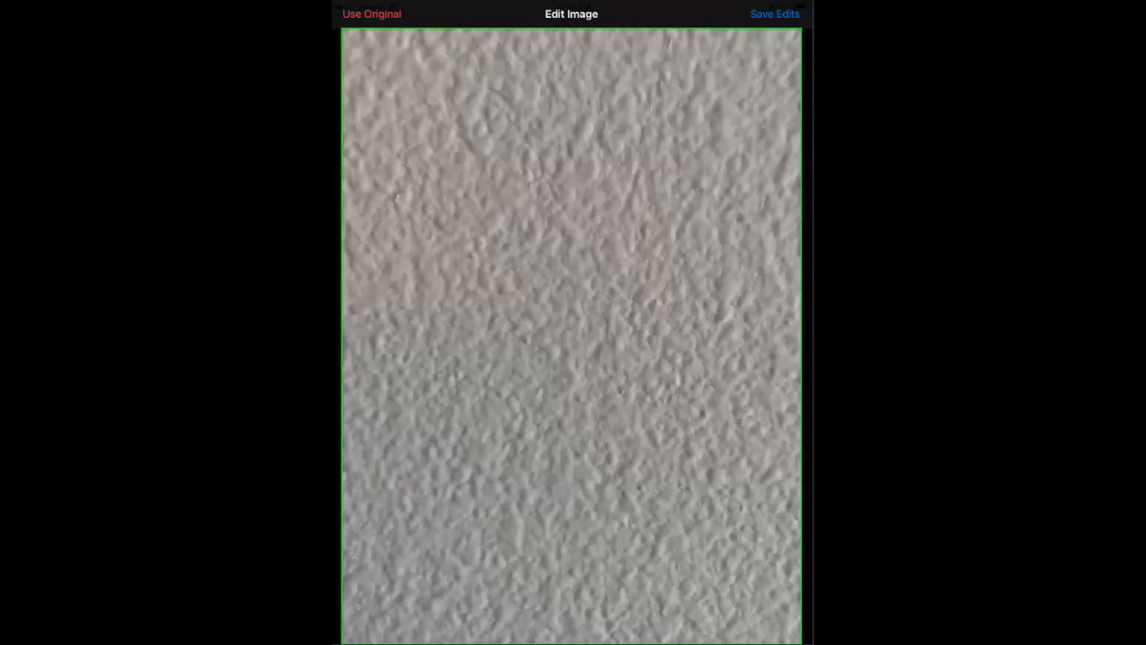
pyautogui.click(775, 14)
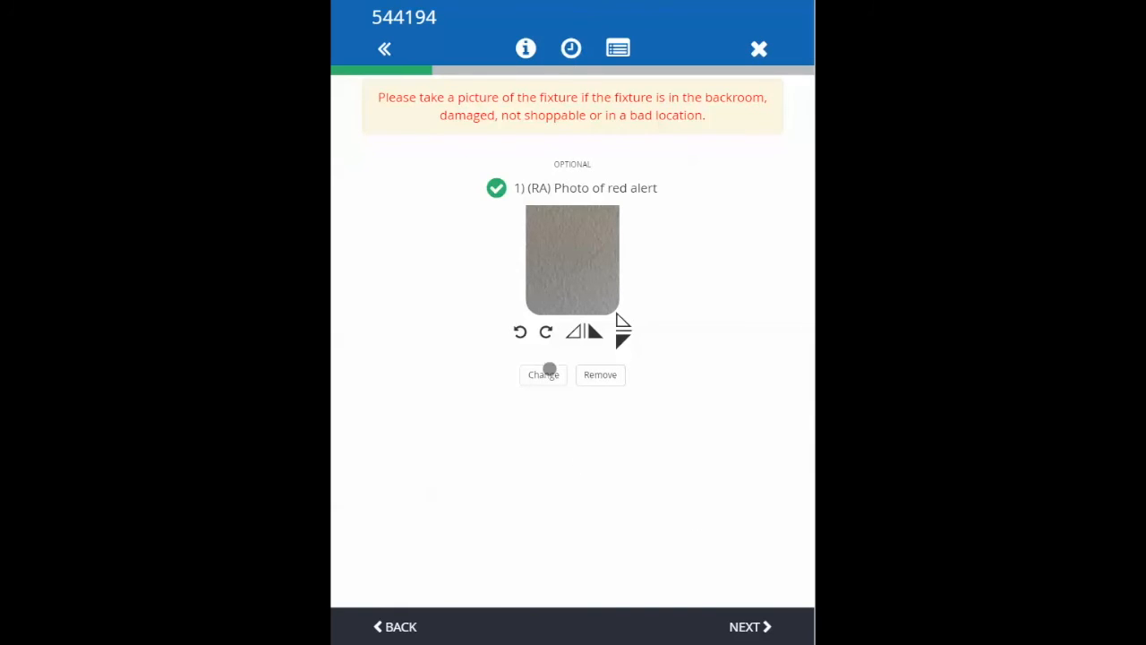
pyautogui.click(546, 333)
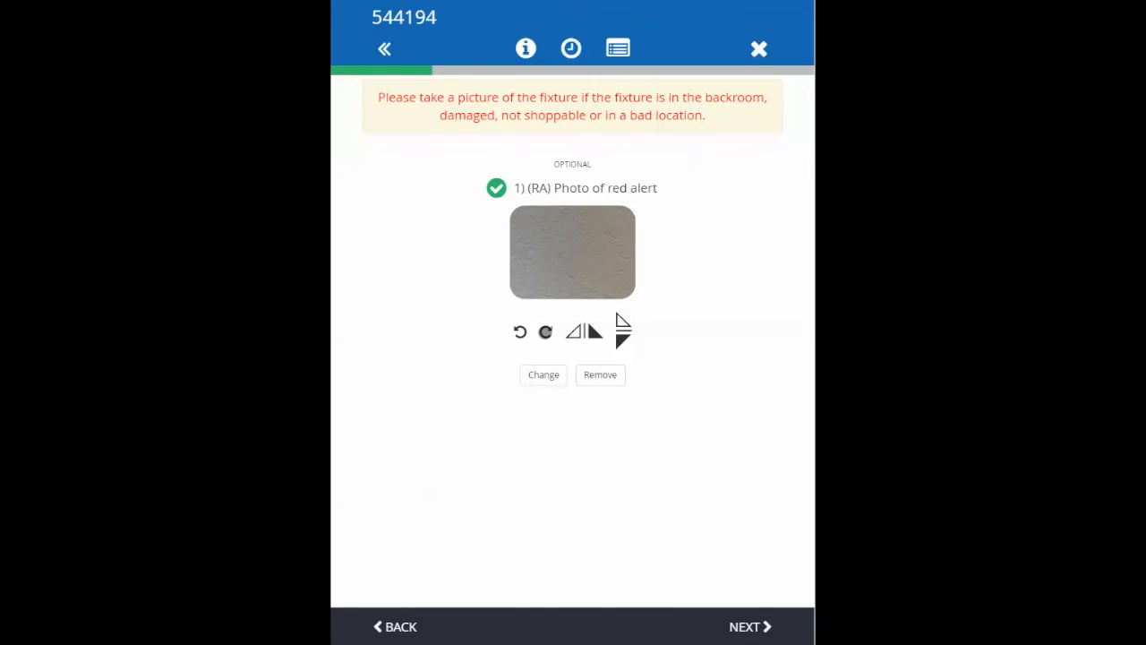
# Rotate the red alert photo counterclockwise once, flip it horizontally and vertically, and continue the survey.
pyautogui.click(525, 332)
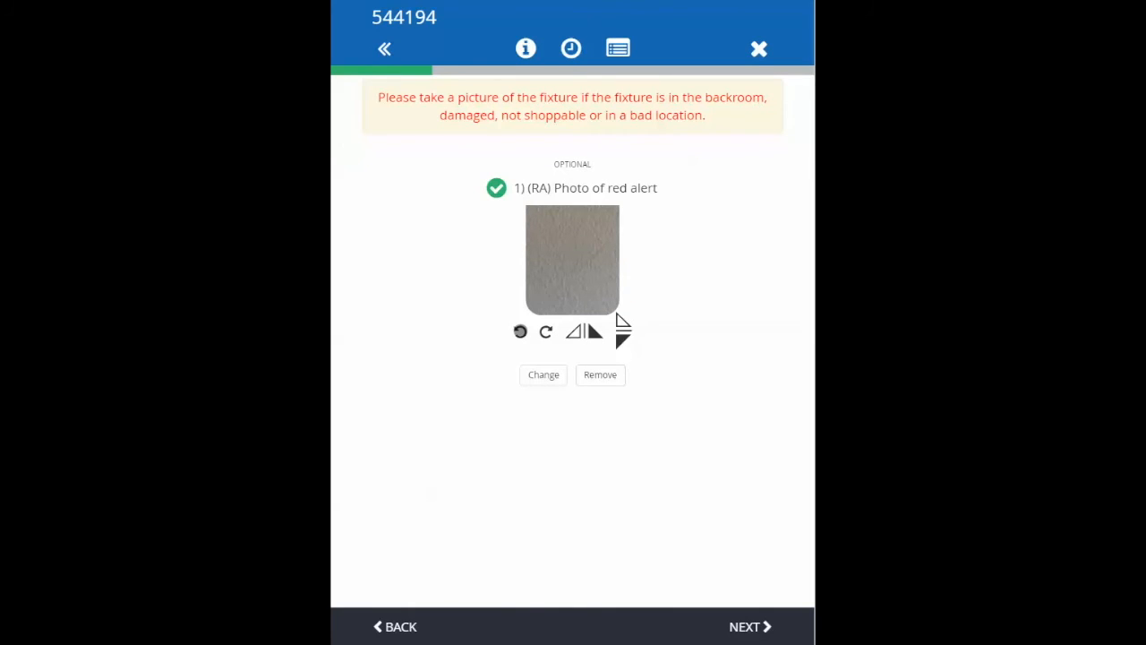
pyautogui.click(583, 334)
pyautogui.click(620, 329)
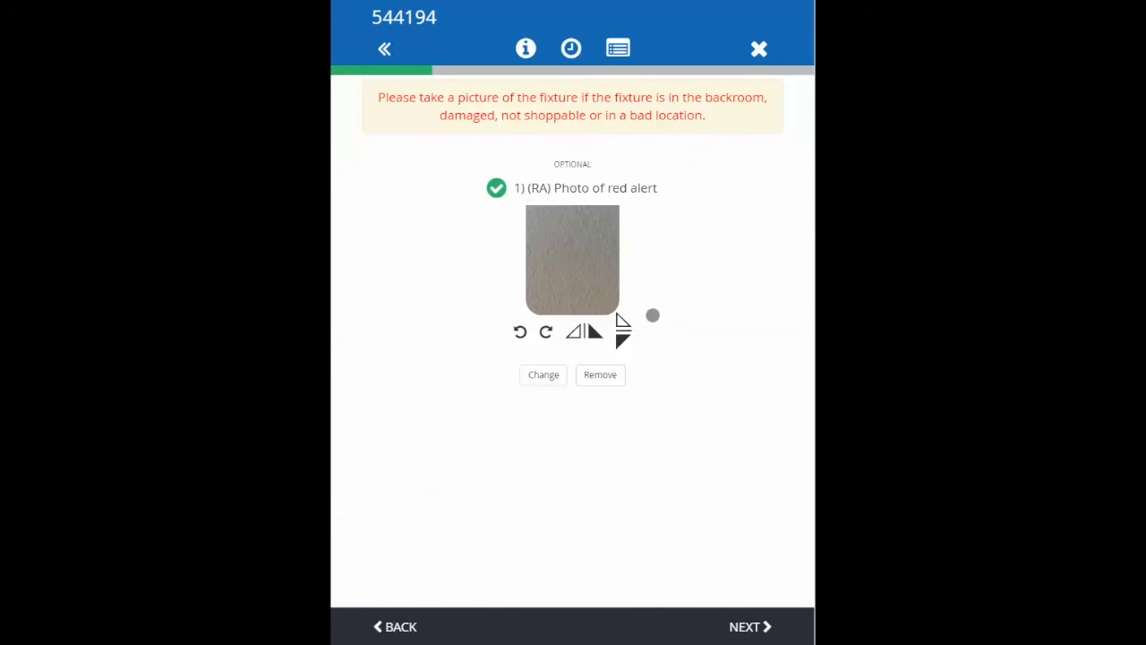
pyautogui.click(755, 626)
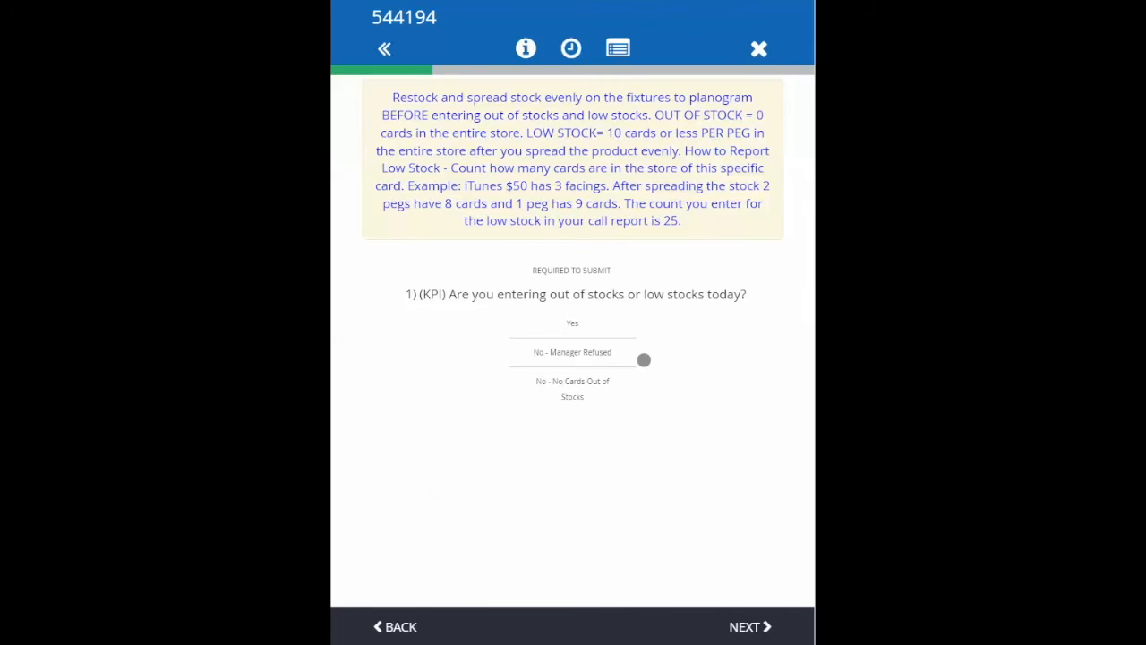
# Answer Yes to entering out of stocks or low stocks, search cards for "App", and select Applebees $25 and Apple iTunes Splash MP $30.
pyautogui.click(573, 324)
pyautogui.click(746, 607)
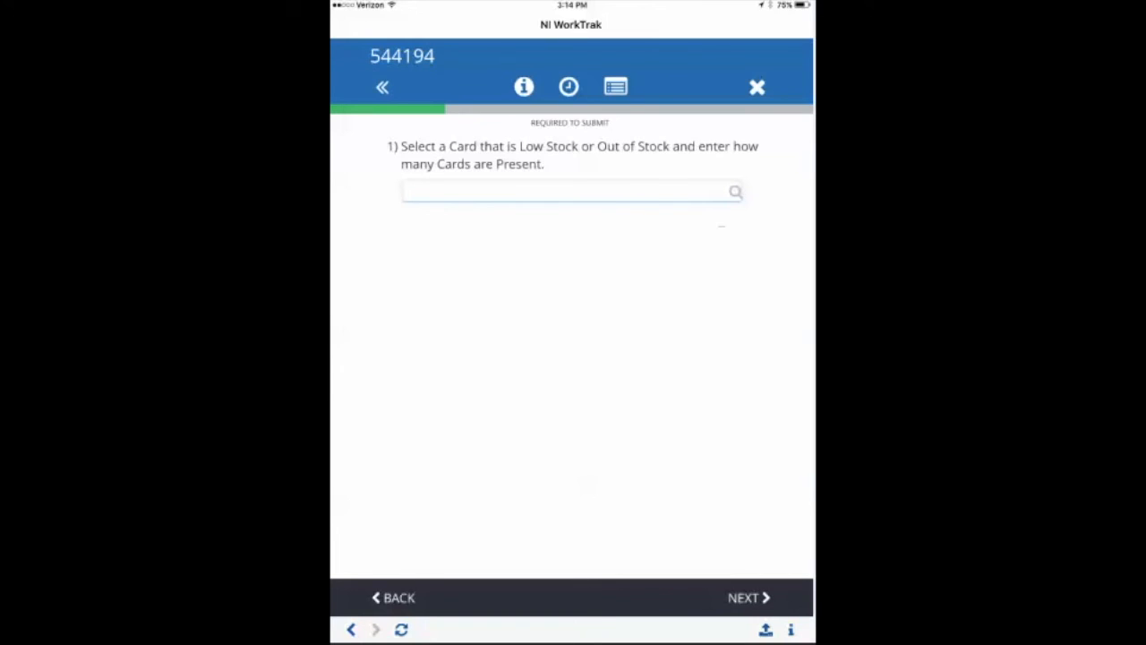
pyautogui.click(522, 192)
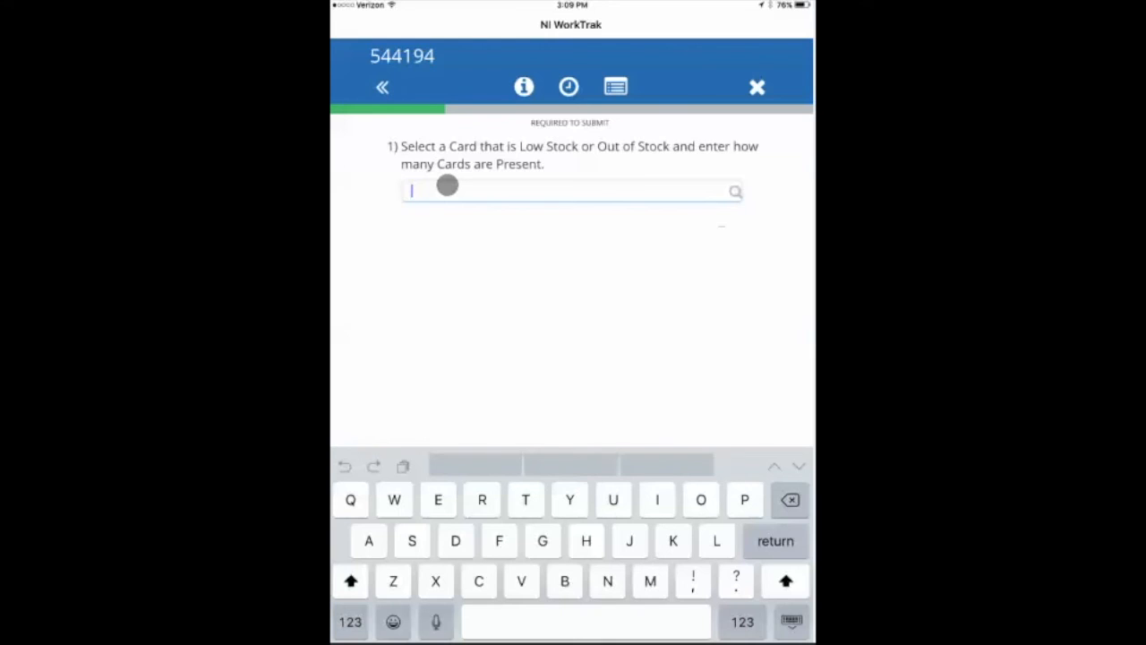
pyautogui.write('App')
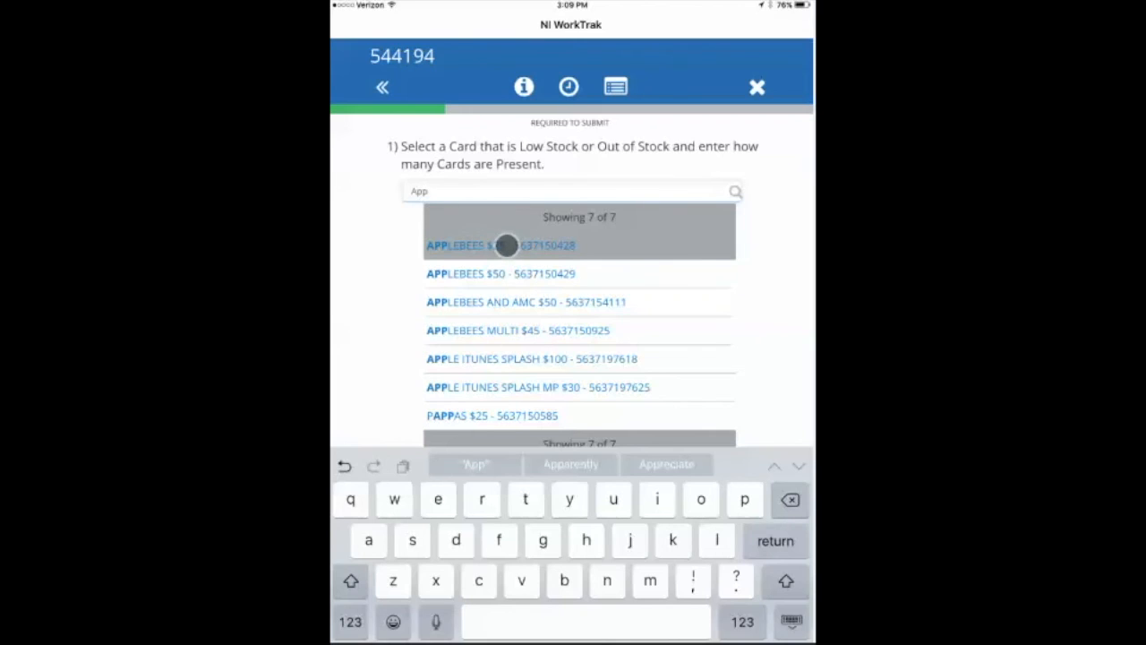
pyautogui.click(506, 246)
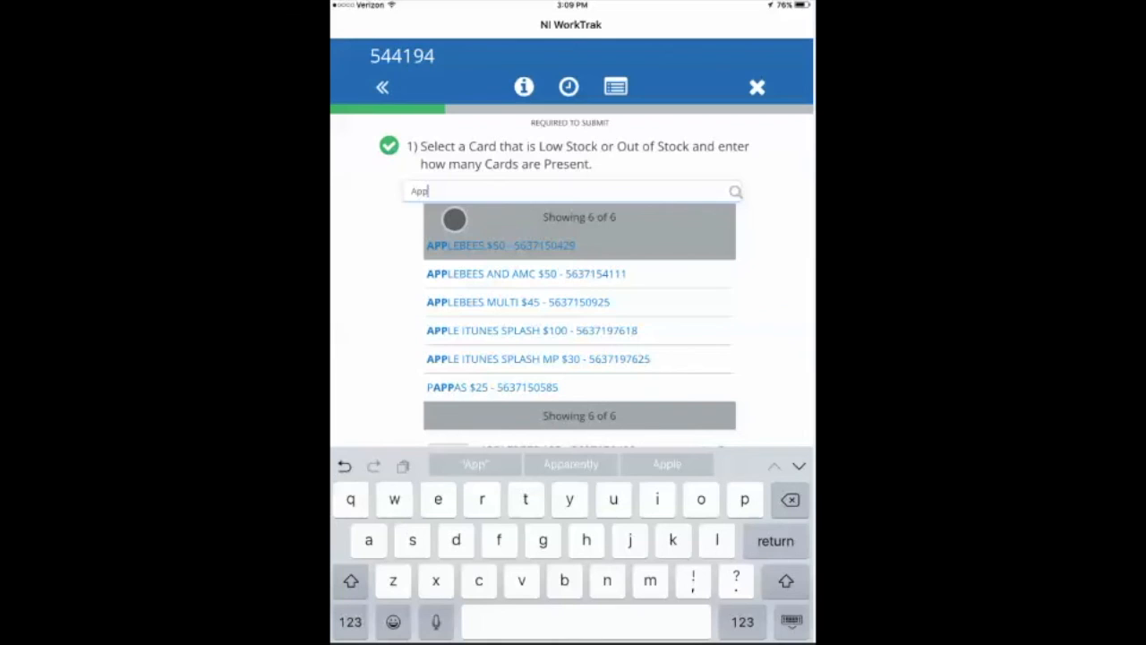
pyautogui.click(512, 357)
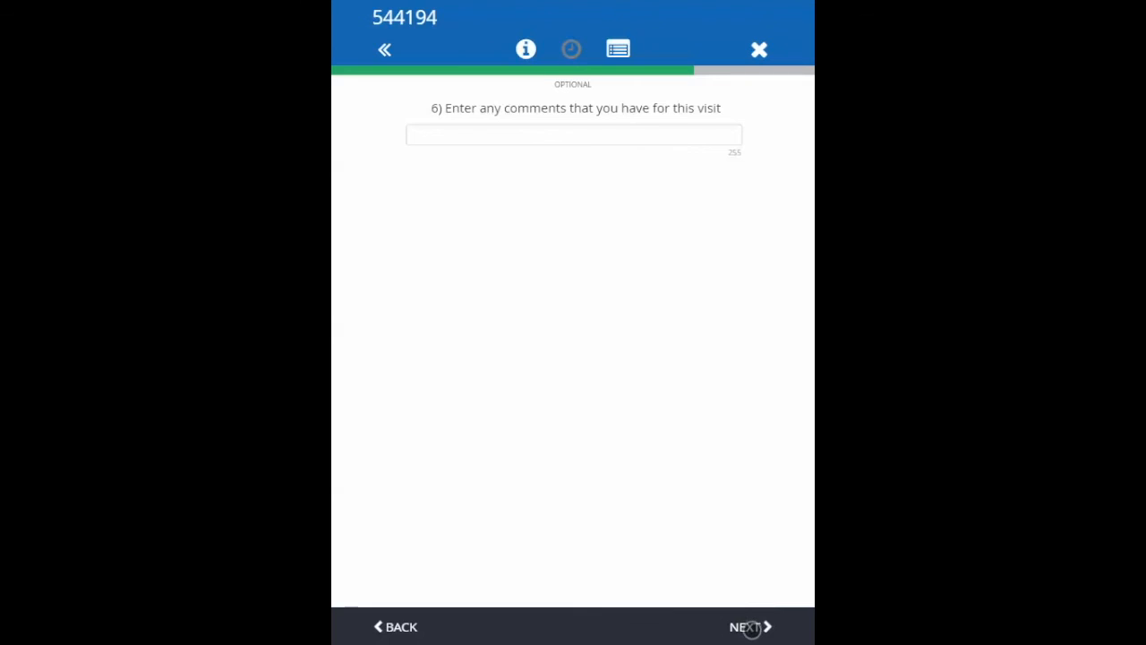
# Leave the optional visit comments blank and continue past the in-store time entry.
pyautogui.click(751, 627)
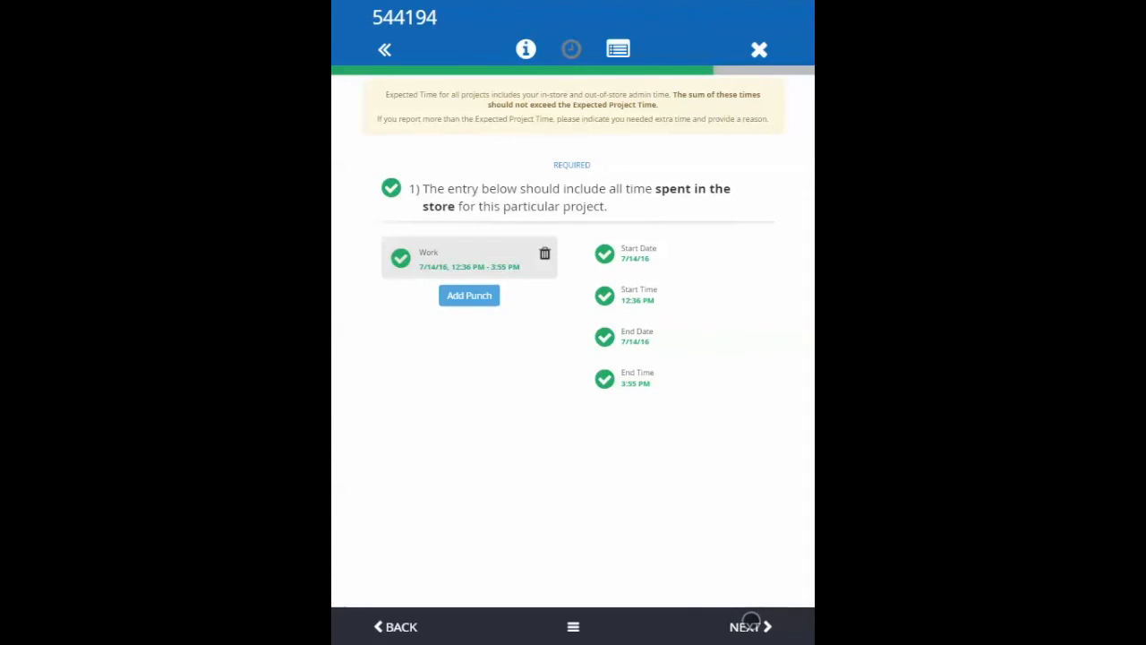
pyautogui.click(750, 626)
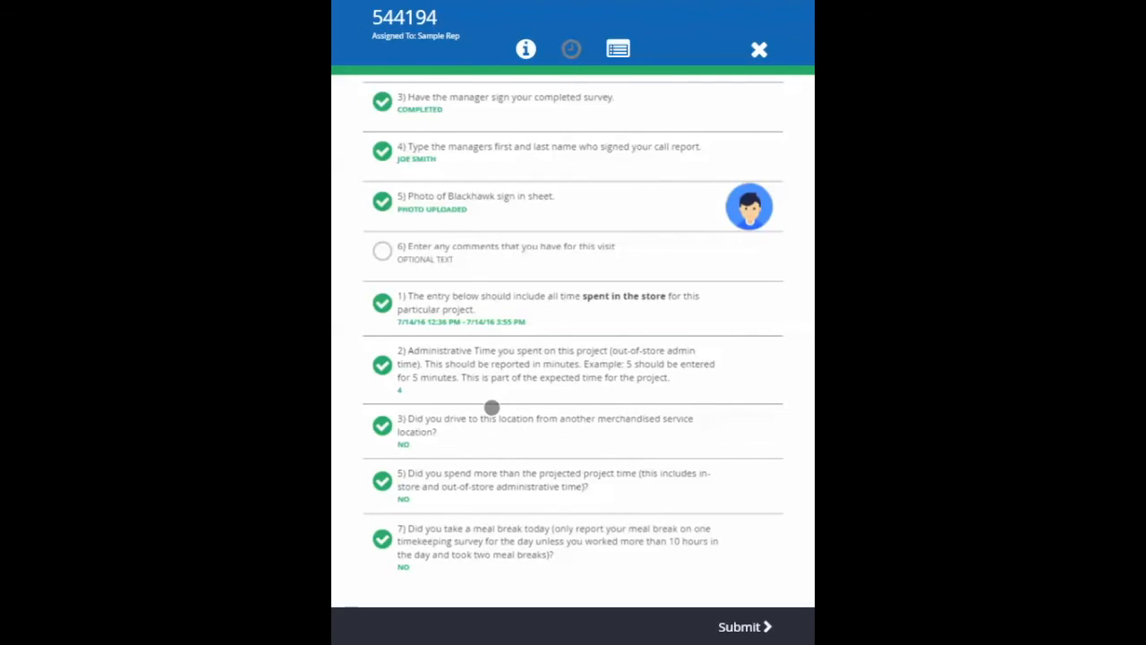
# Review the answers in the survey summary, check the question about the shipper being on the sales floor on exit, and return to the summary.
pyautogui.scroll(10, 471, 532)
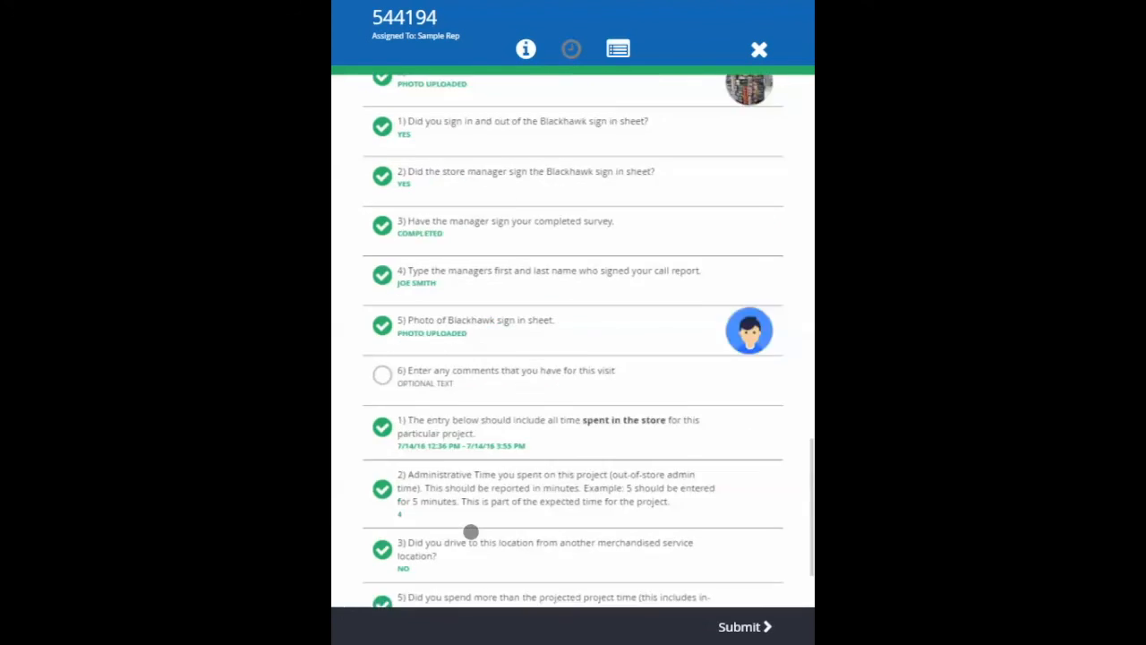
pyautogui.scroll(15, 471, 532)
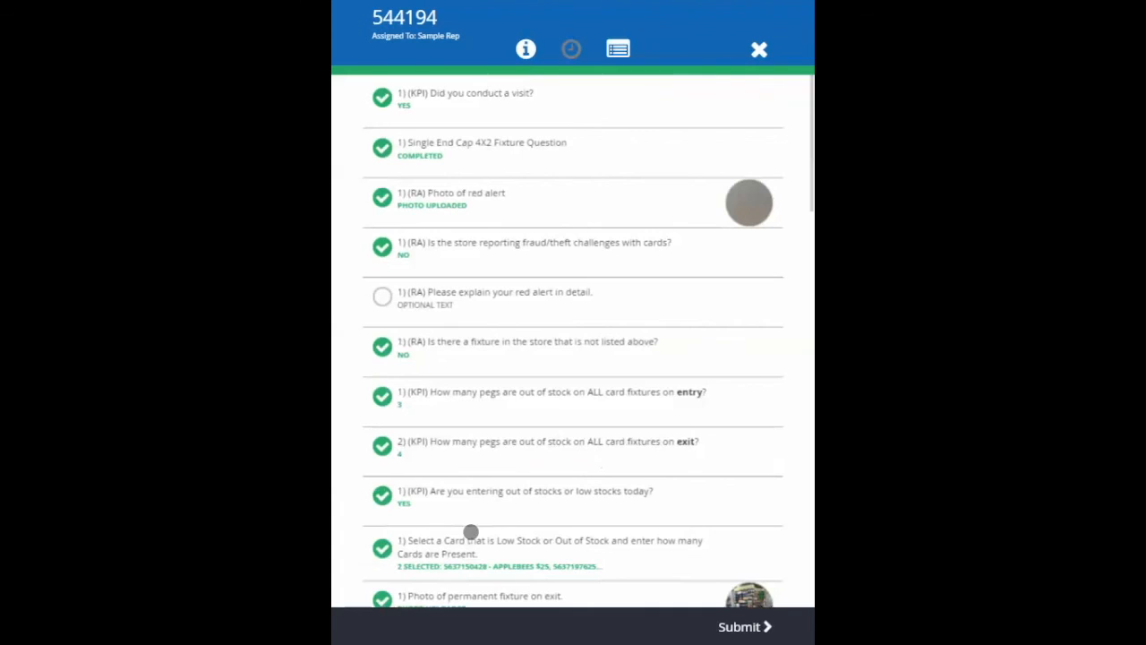
pyautogui.scroll(-10, 472, 532)
pyautogui.scroll(-4, 471, 532)
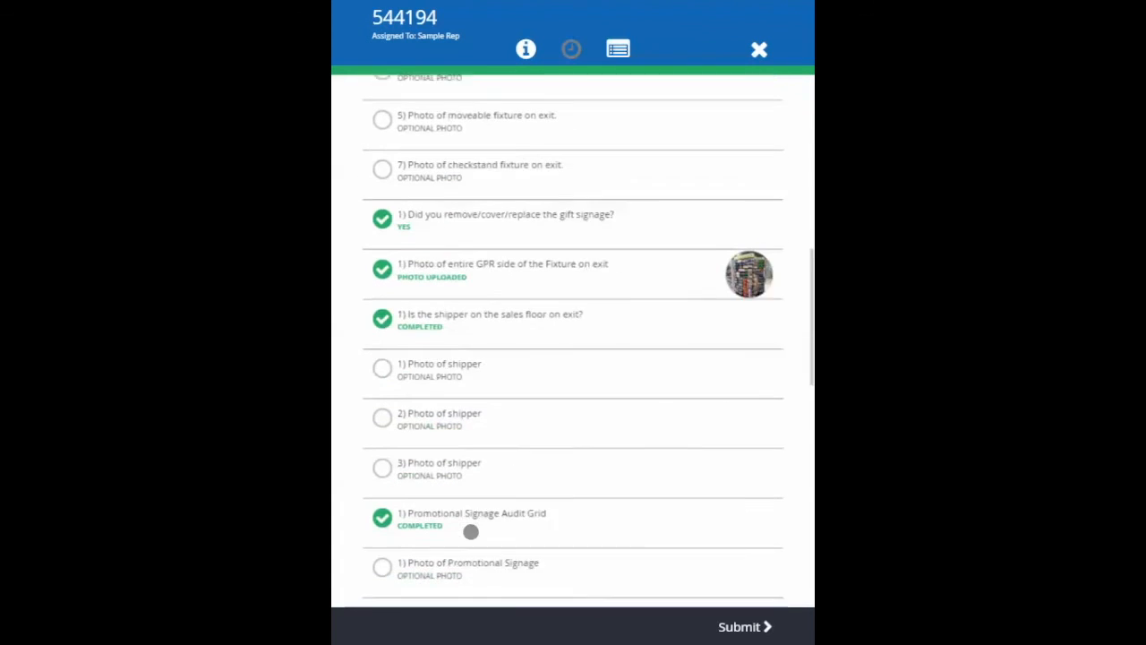
pyautogui.click(509, 308)
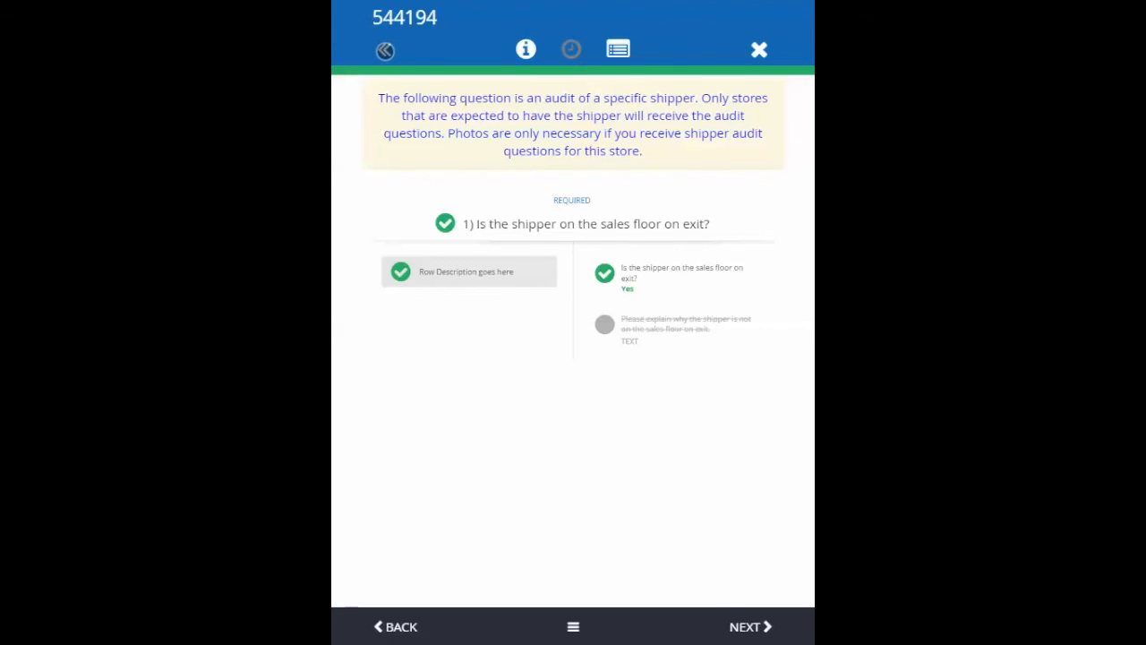
pyautogui.click(385, 51)
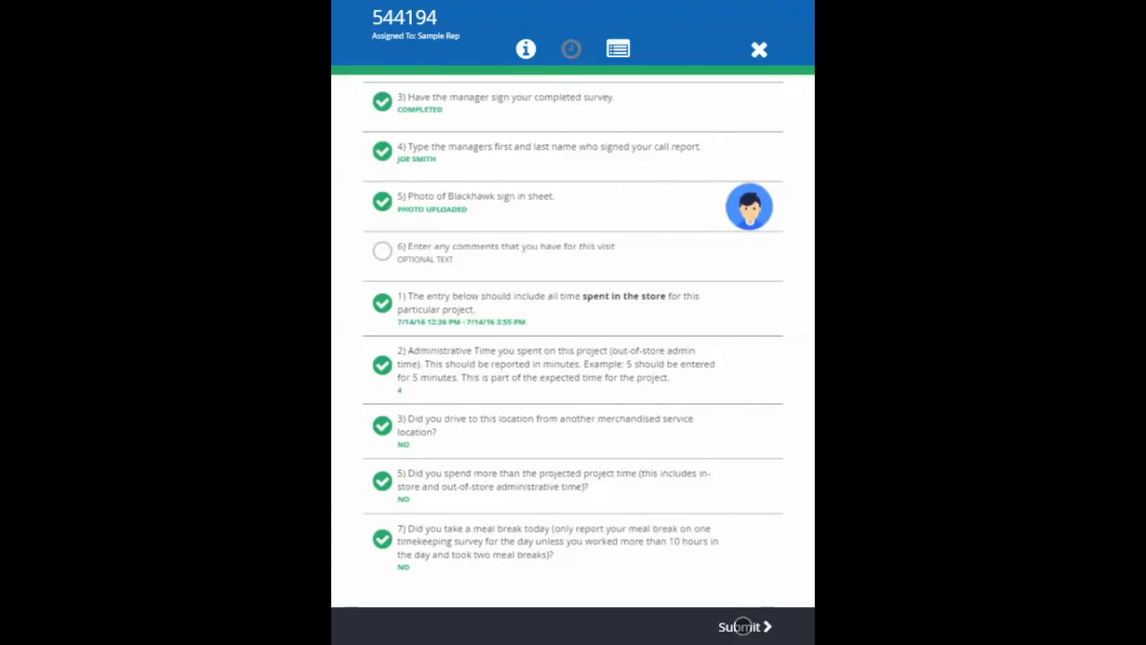
# Submit and close the survey, and open the submitted data of the completed Smart and Final visit from Thursday, July 14.
pyautogui.click(743, 626)
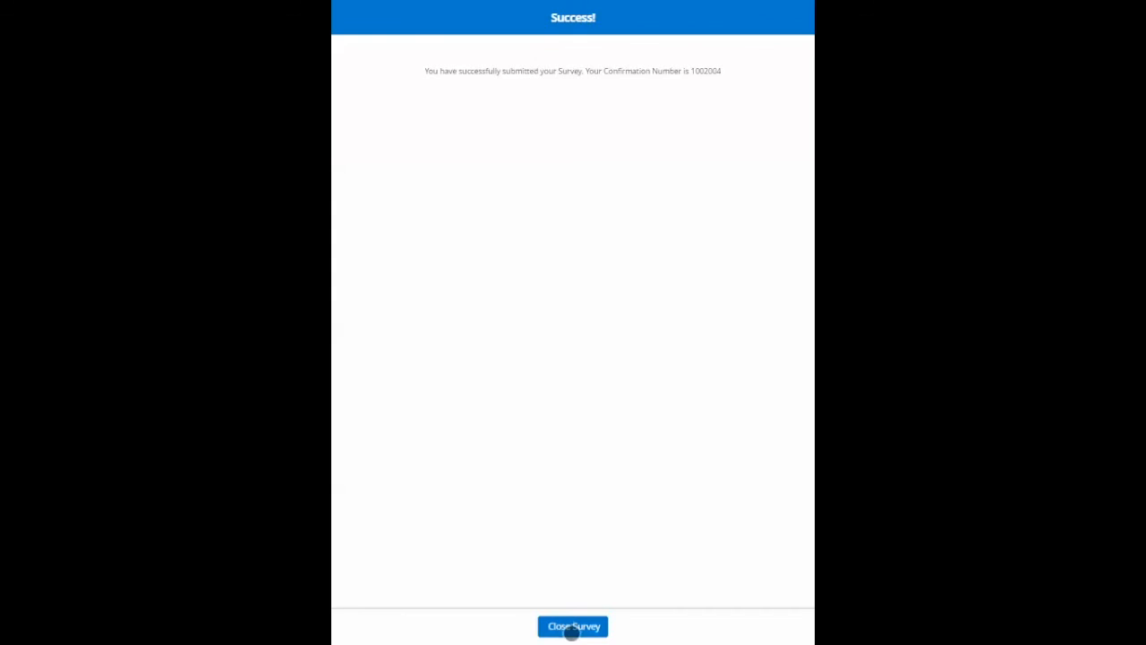
pyautogui.click(572, 627)
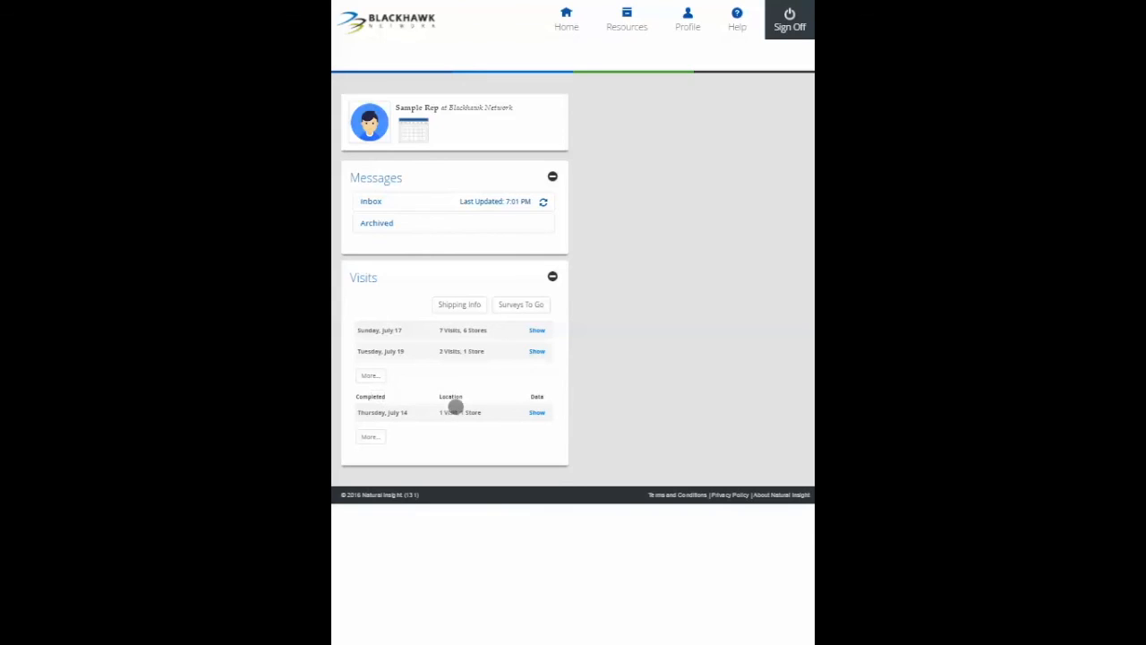
pyautogui.click(538, 412)
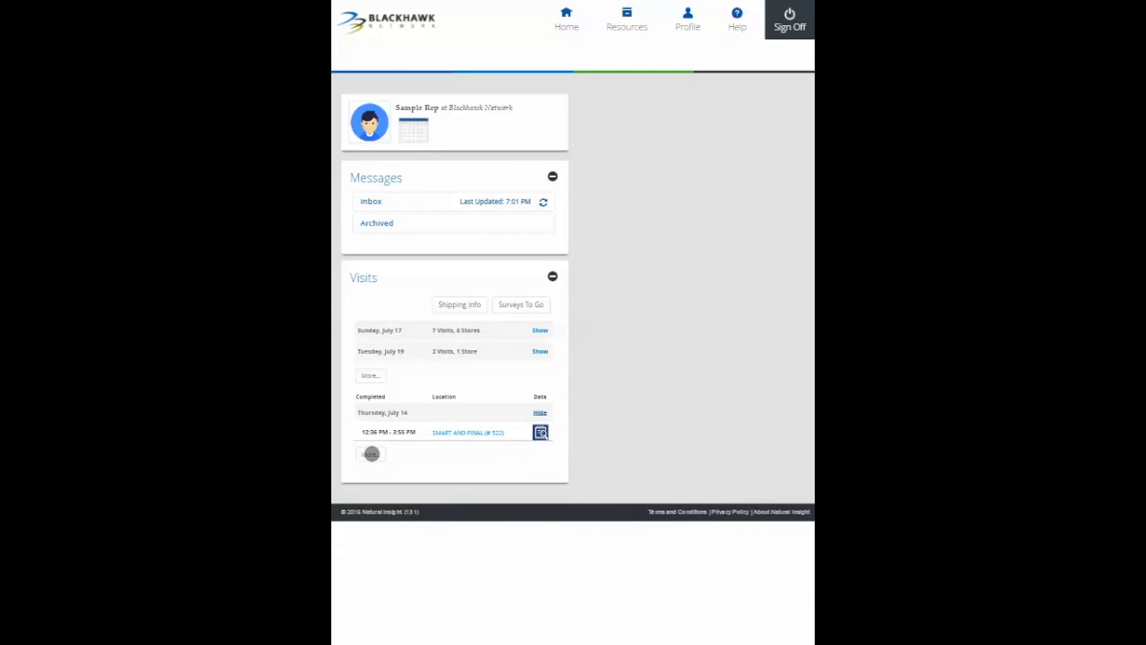
pyautogui.click(543, 433)
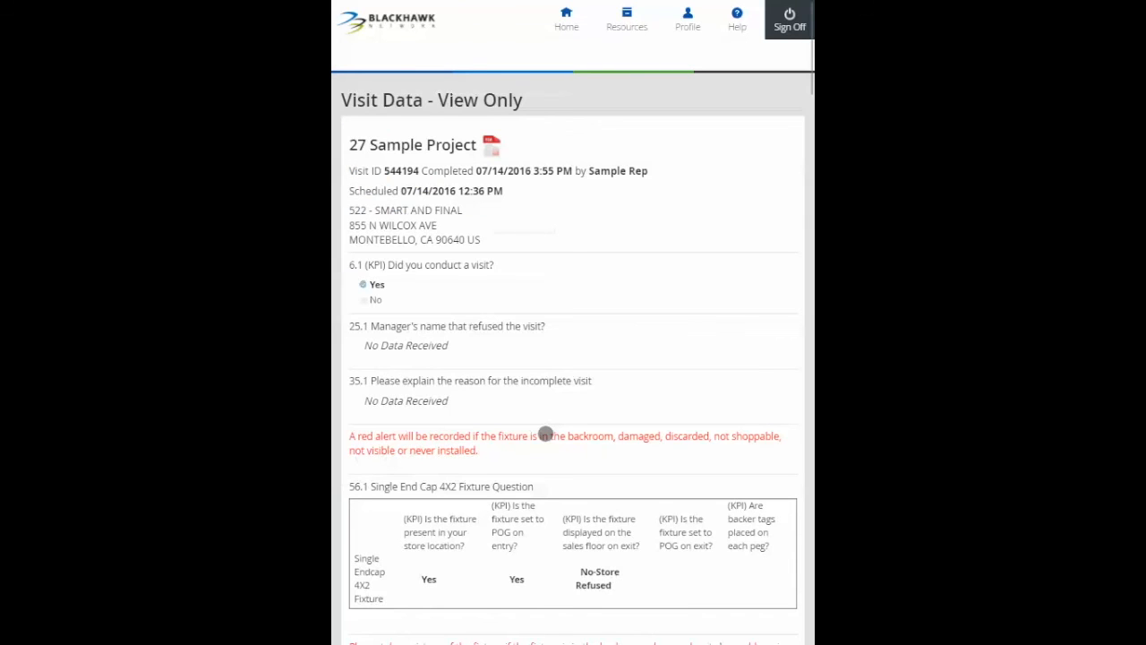